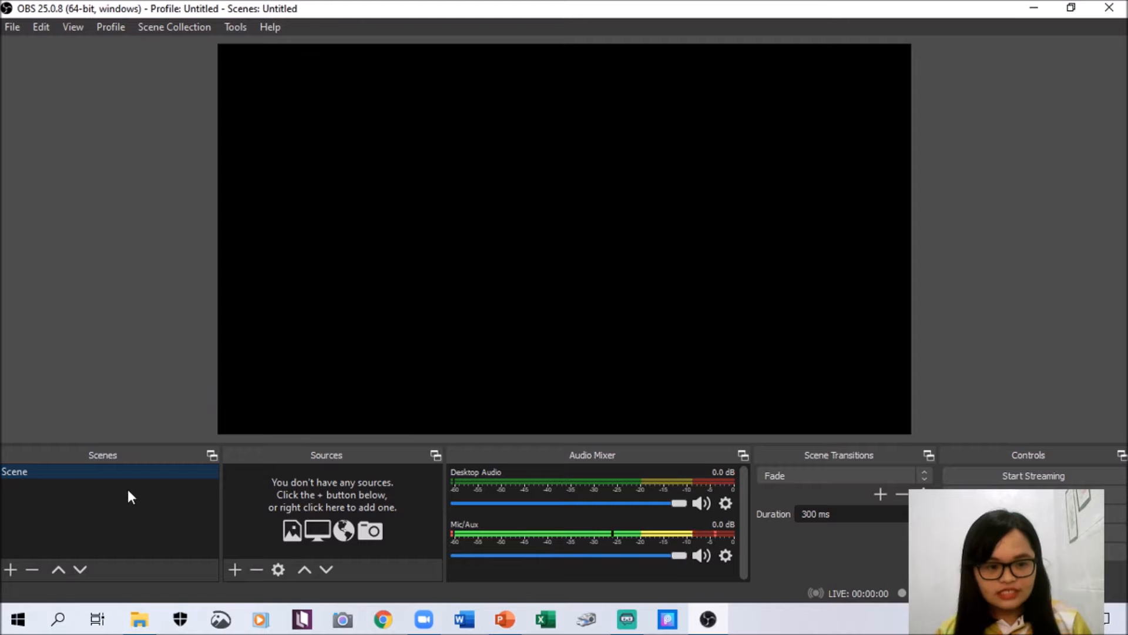
# - Add a new scene named "Mic and Webcam"
pyautogui.click(10, 570)
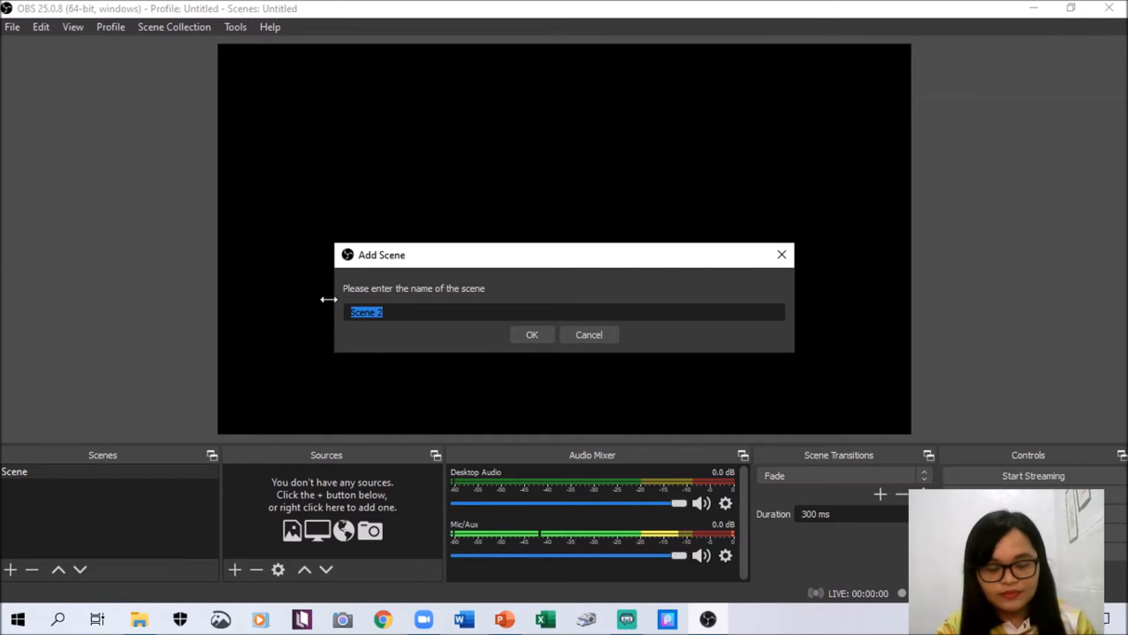
pyautogui.write('Mic')
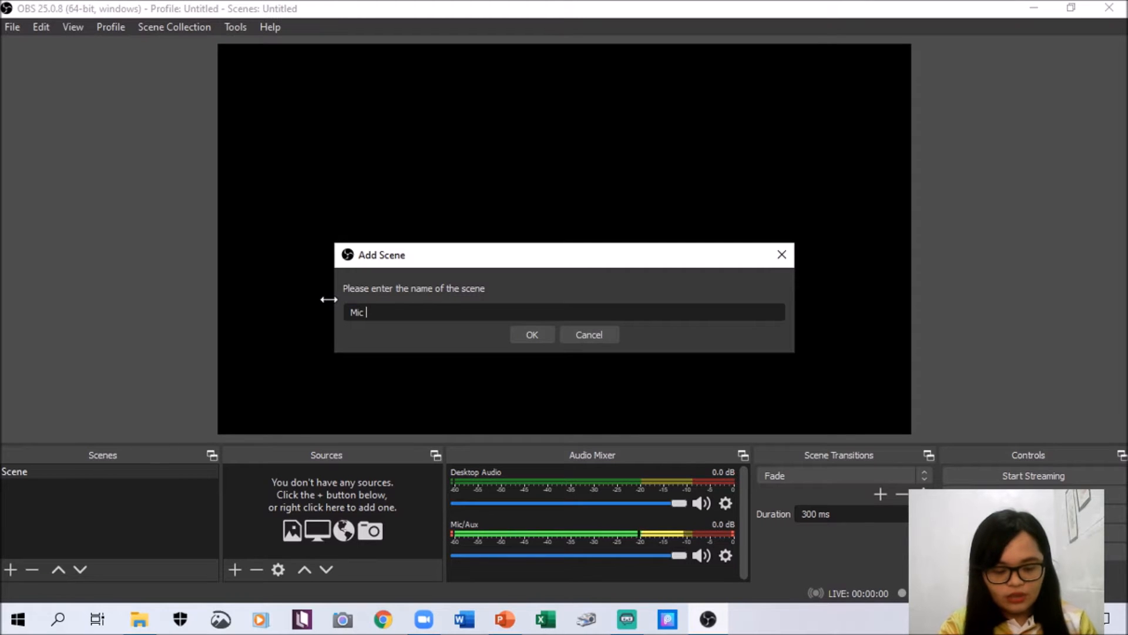
pyautogui.write(' and We')
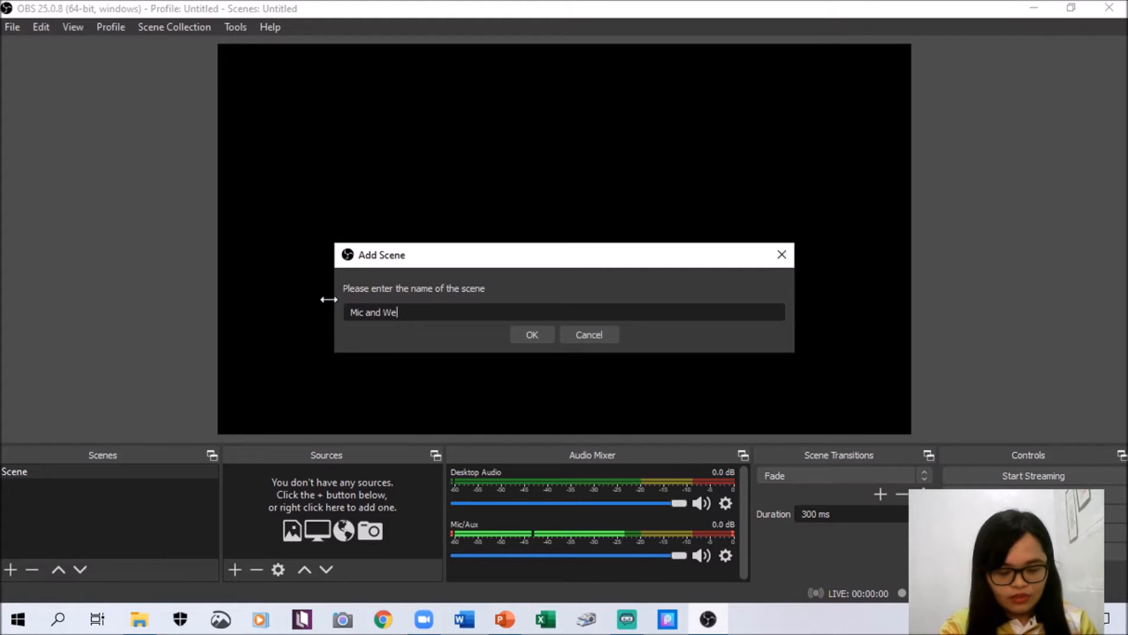
pyautogui.write('bcam')
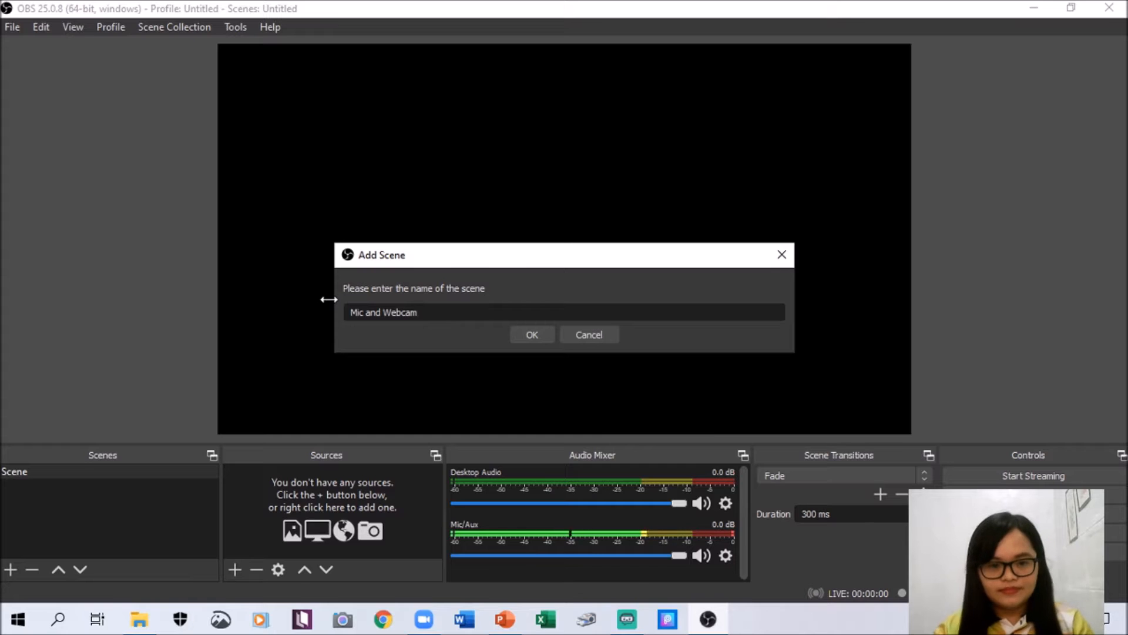
pyautogui.click(536, 338)
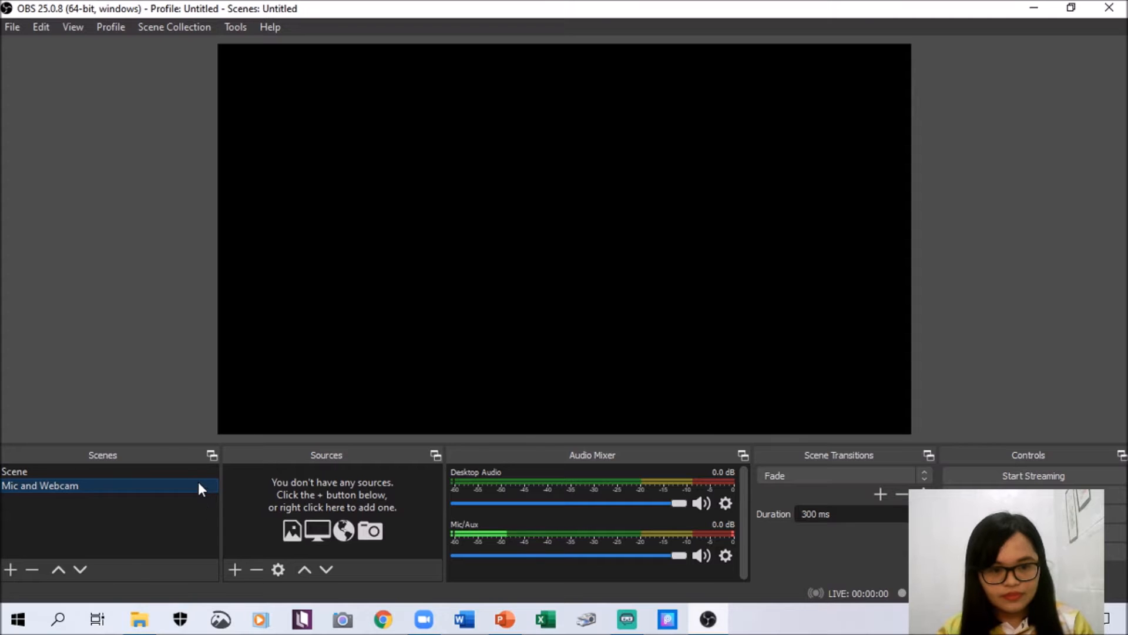
# - Add a new Audio Input Capture source named "Microphone" to the Mic and Webcam scene
pyautogui.click(234, 570)
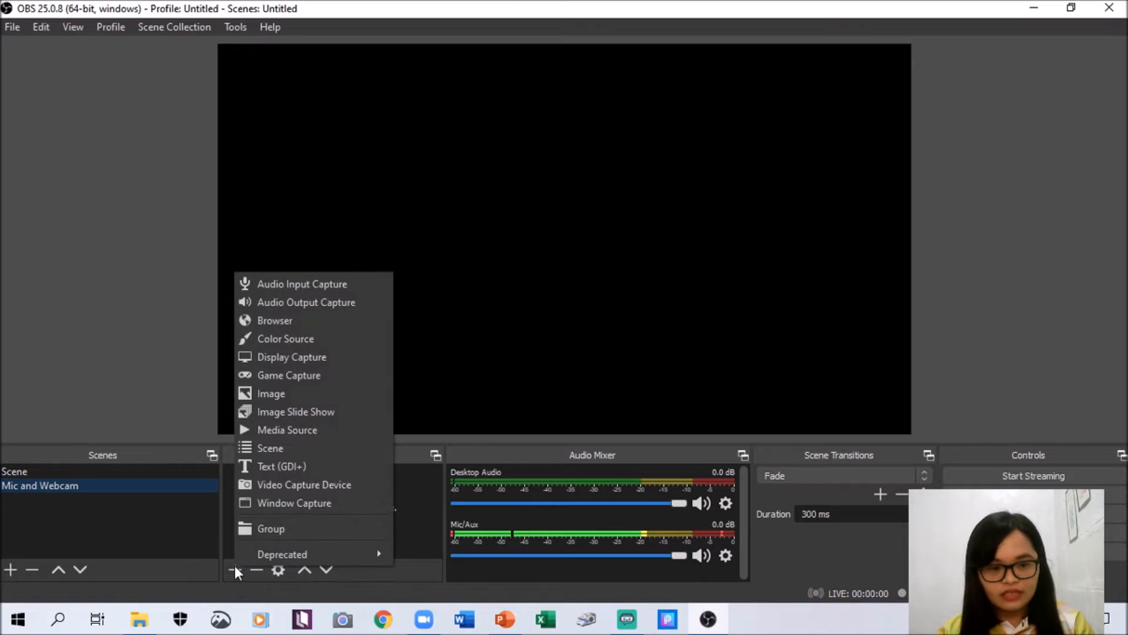
pyautogui.click(284, 287)
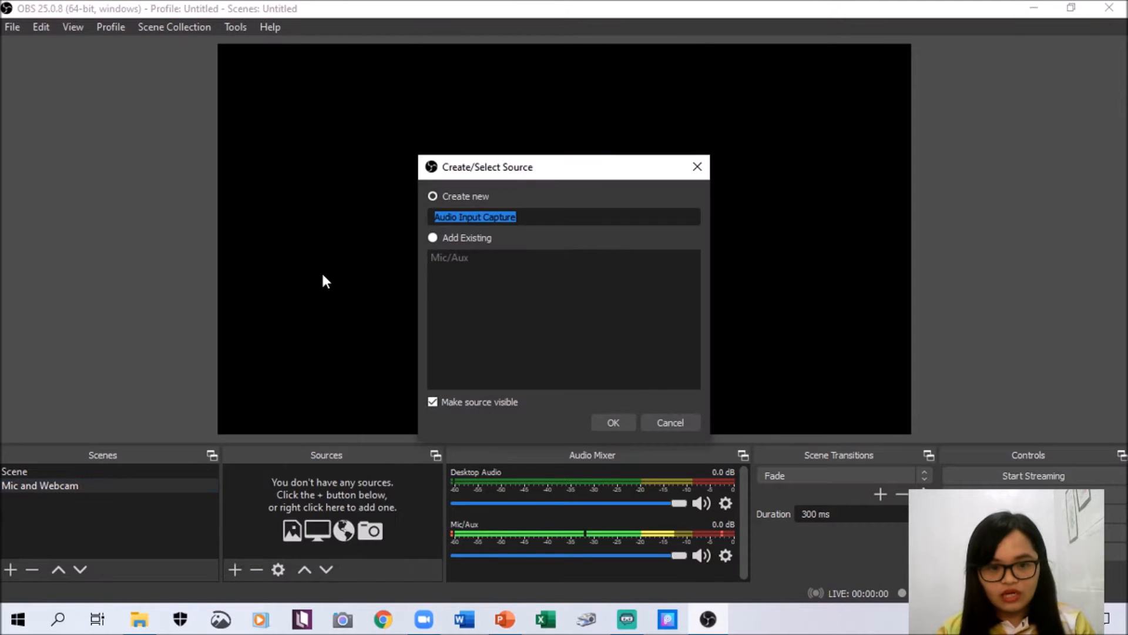
pyautogui.click(534, 217)
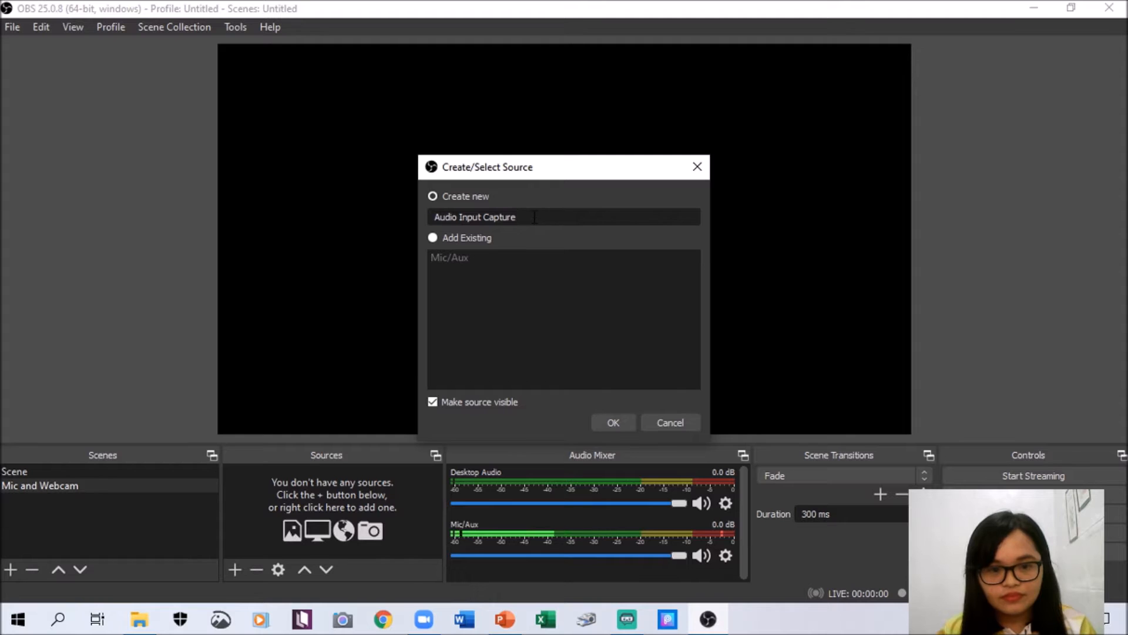
pyautogui.moveTo(535, 217); pyautogui.dragTo(429, 221)
pyautogui.write('Microp')
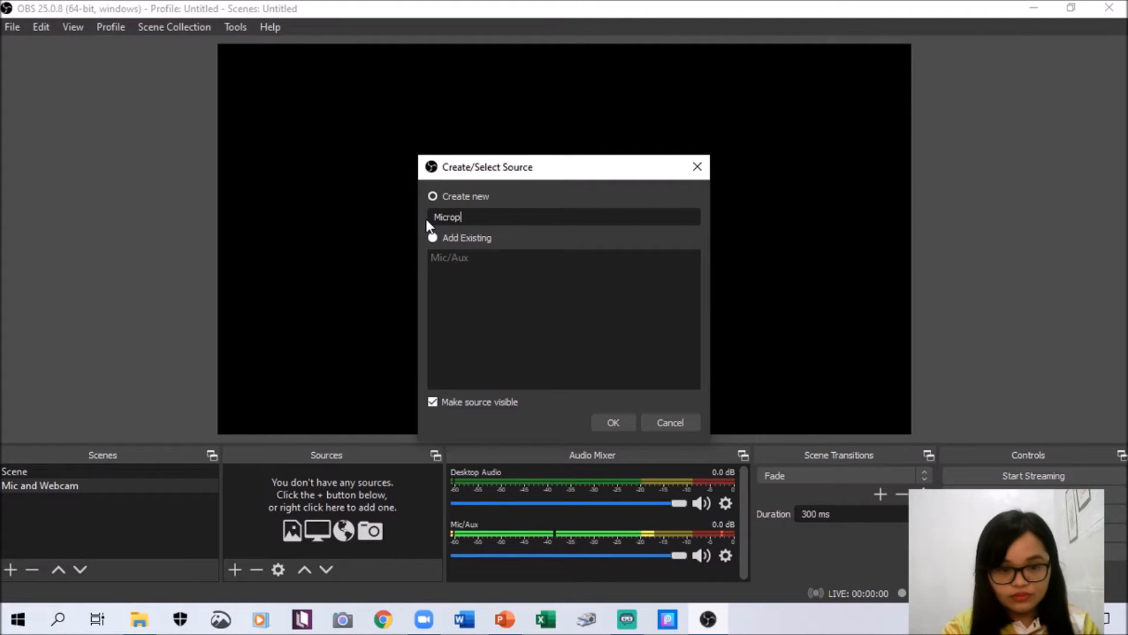
pyautogui.write('hone')
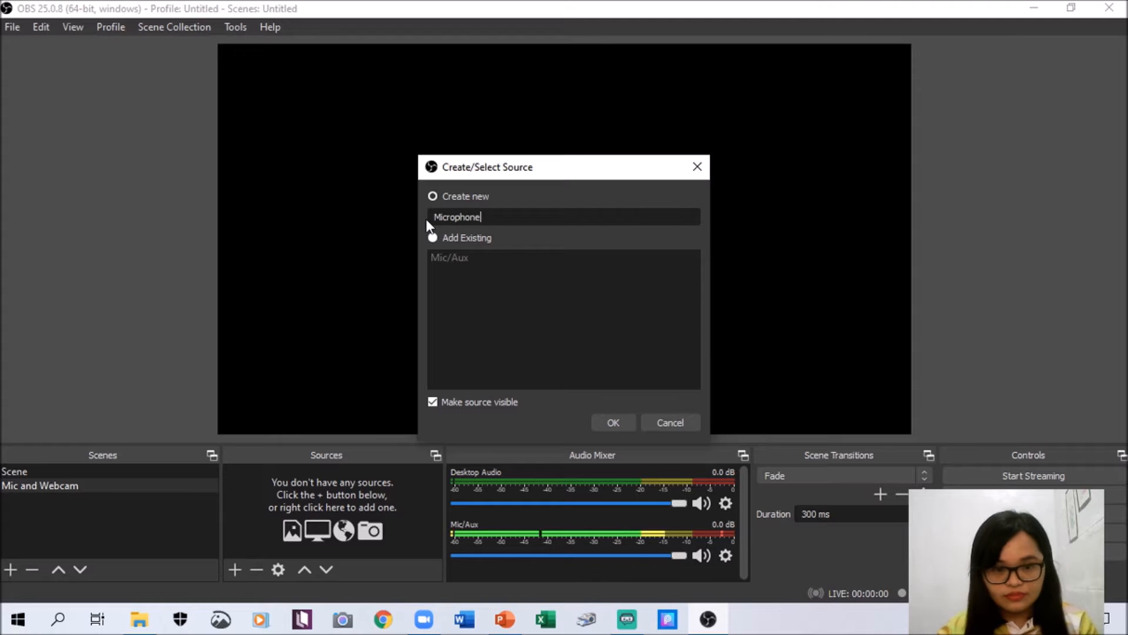
pyautogui.click(614, 423)
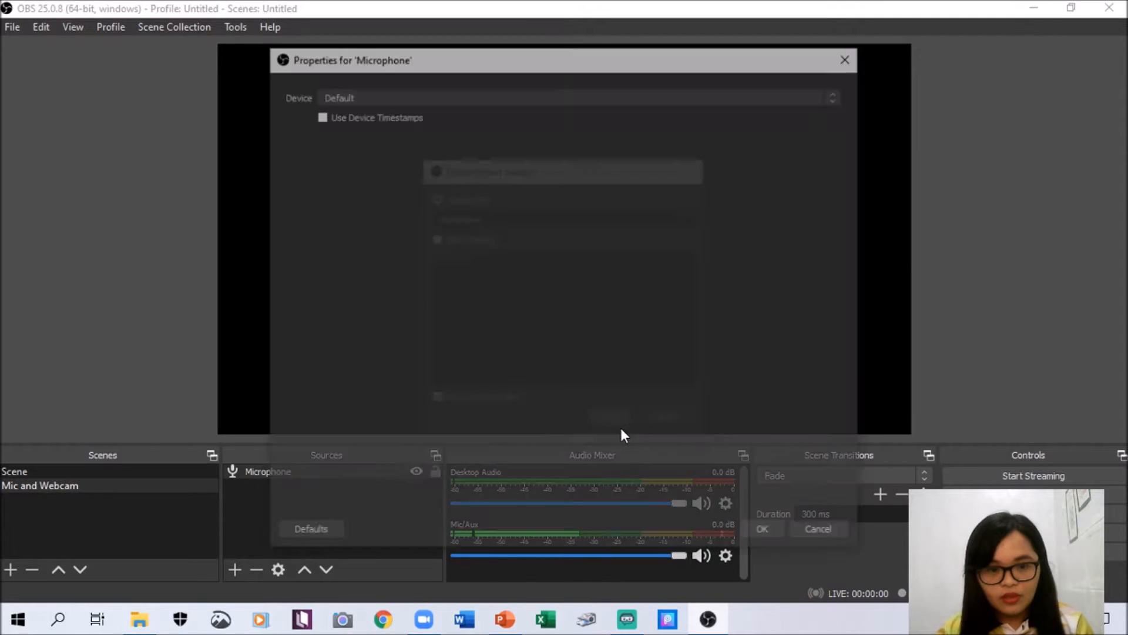
# - Set the Microphone source's device to Microphone (2- USB Microphone) and accept its properties
pyautogui.click(383, 97)
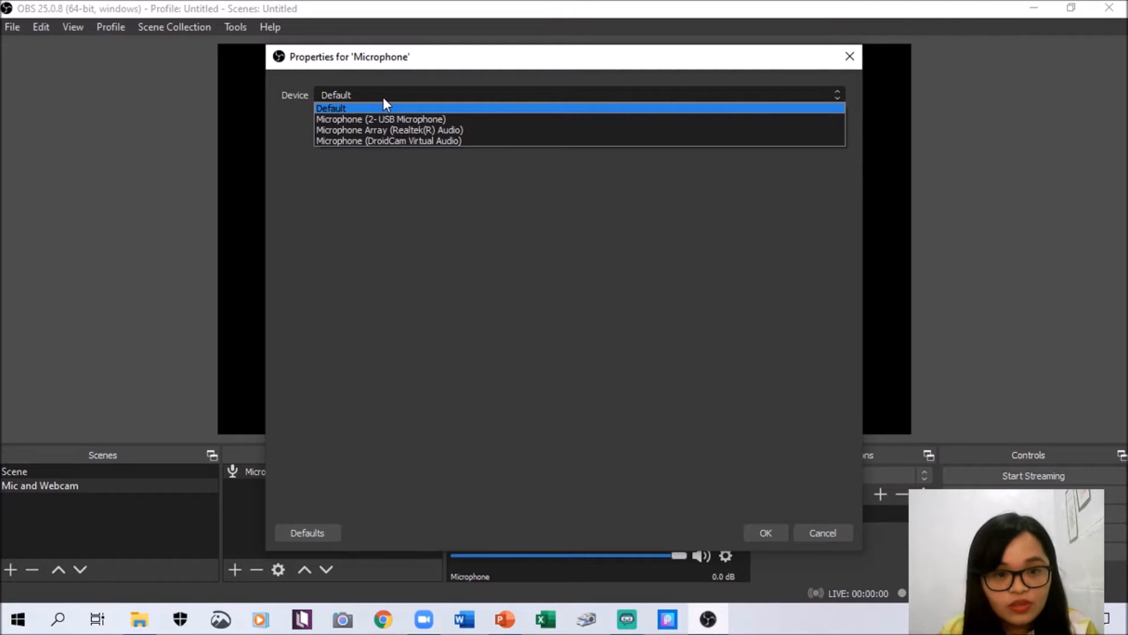
pyautogui.click(435, 118)
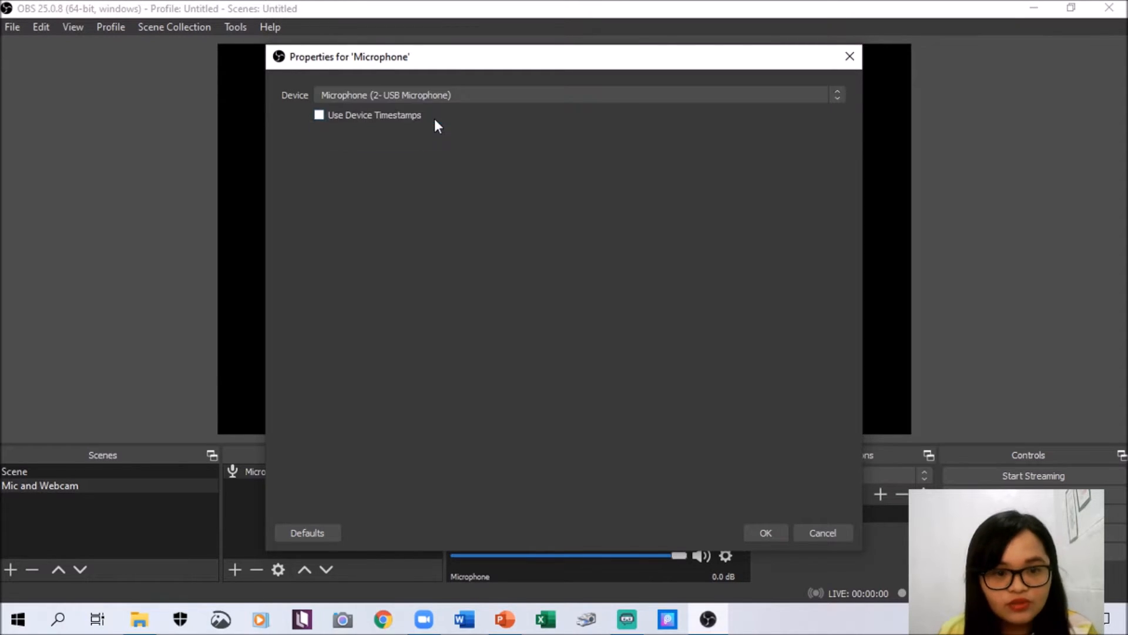
pyautogui.click(766, 533)
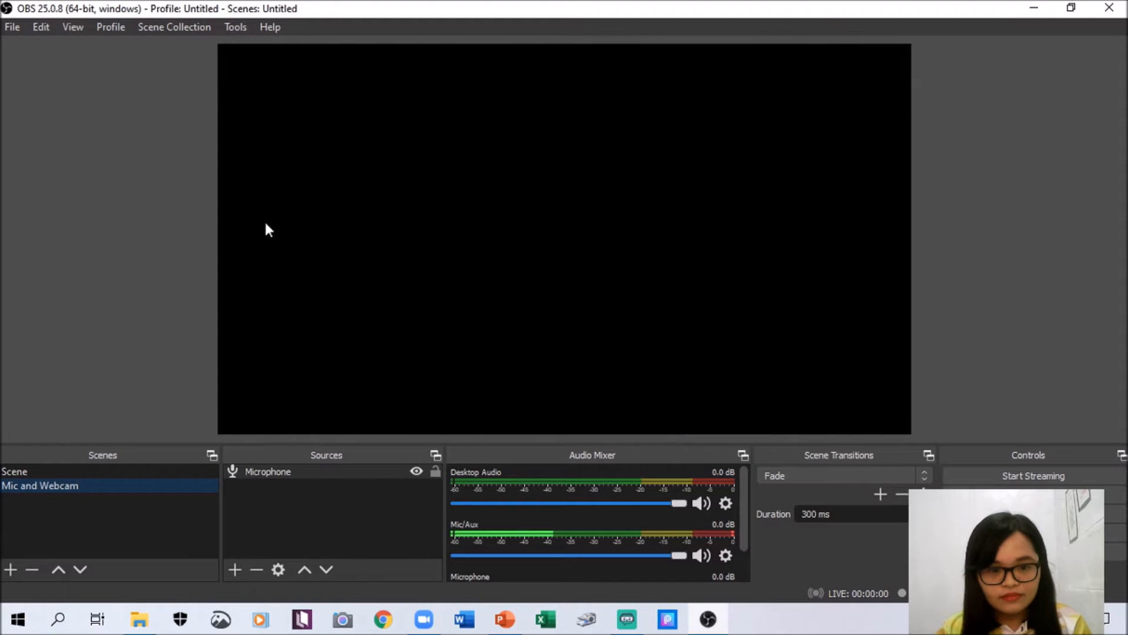
# - Add a new Video Capture Device source named "Webcam" to the Mic and Webcam scene
pyautogui.click(235, 570)
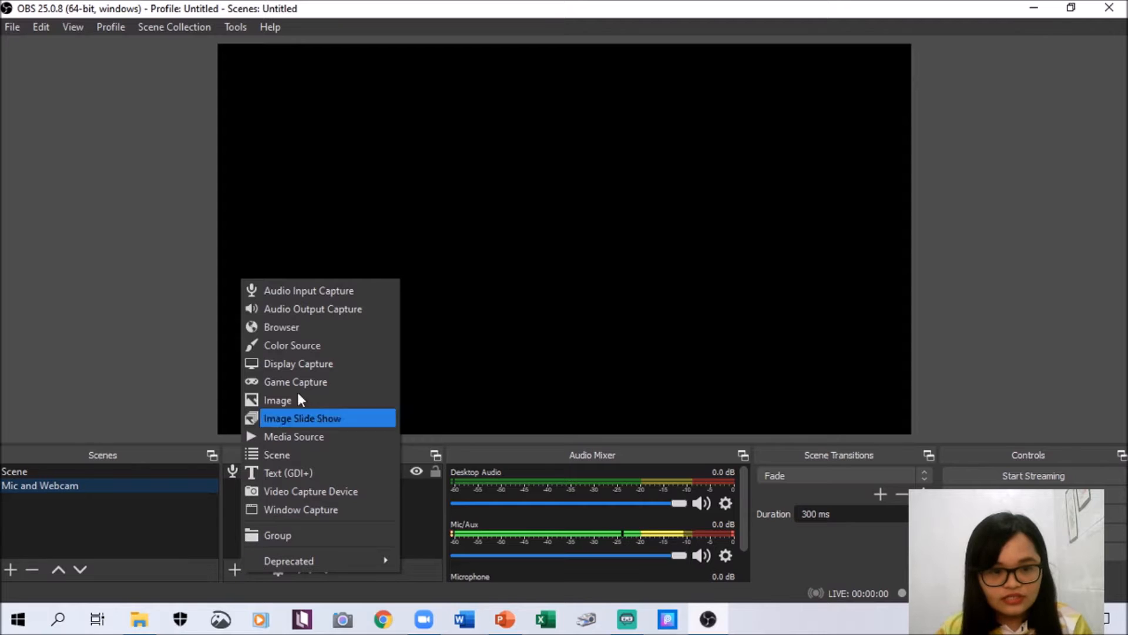
pyautogui.click(313, 493)
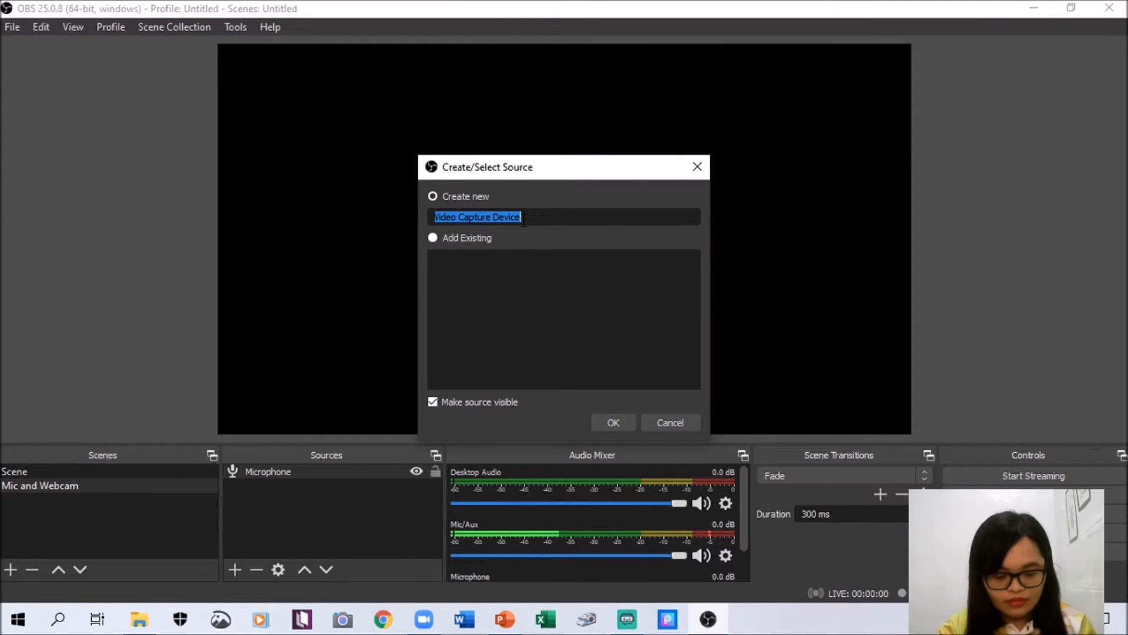
pyautogui.write('Webca')
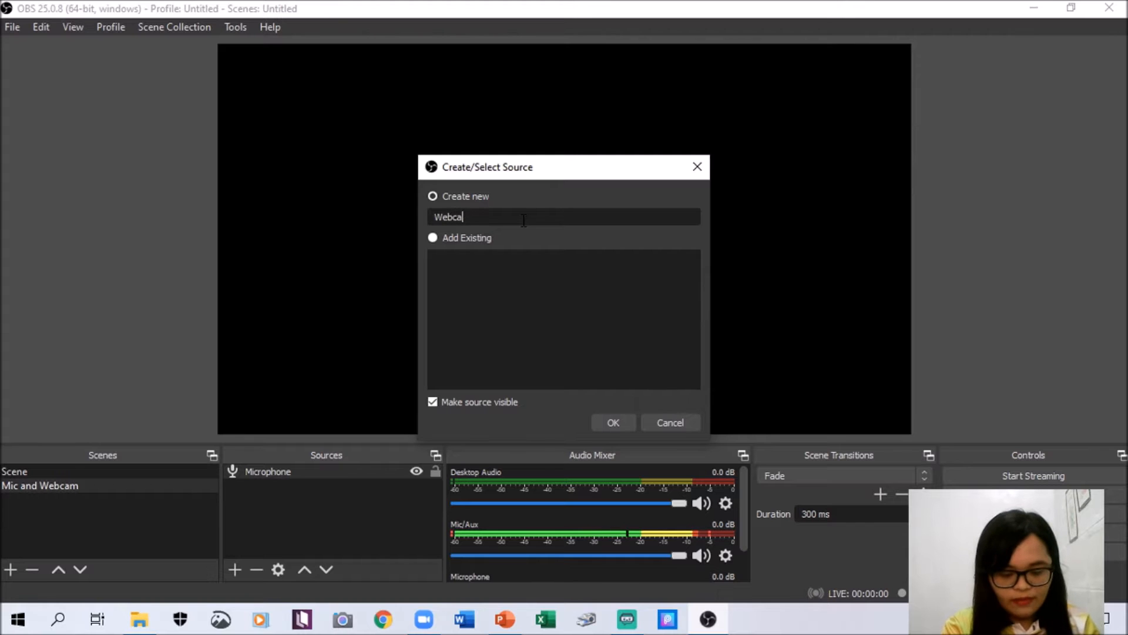
pyautogui.write('m')
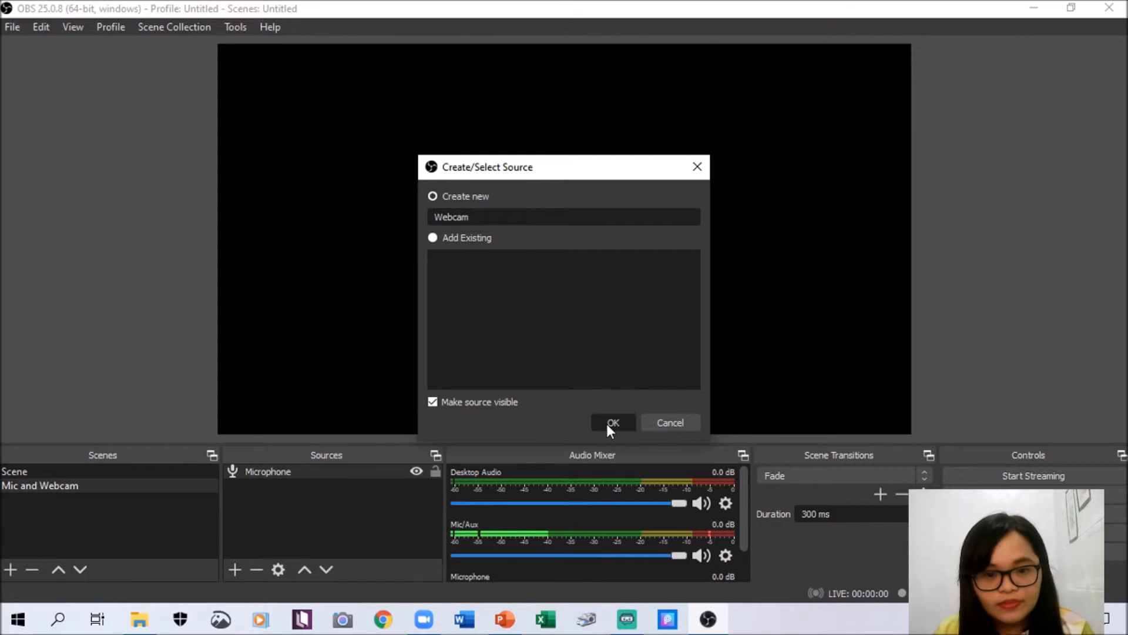
pyautogui.click(607, 424)
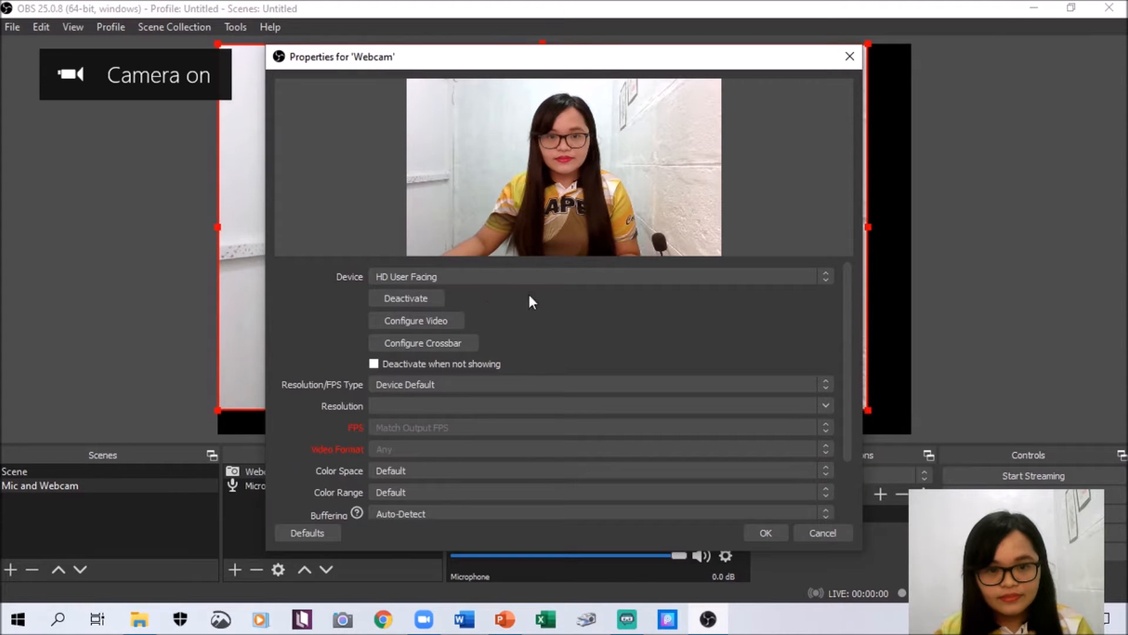
# - Choose HD User Facing as the Webcam source's device and accept its properties
pyautogui.click(545, 276)
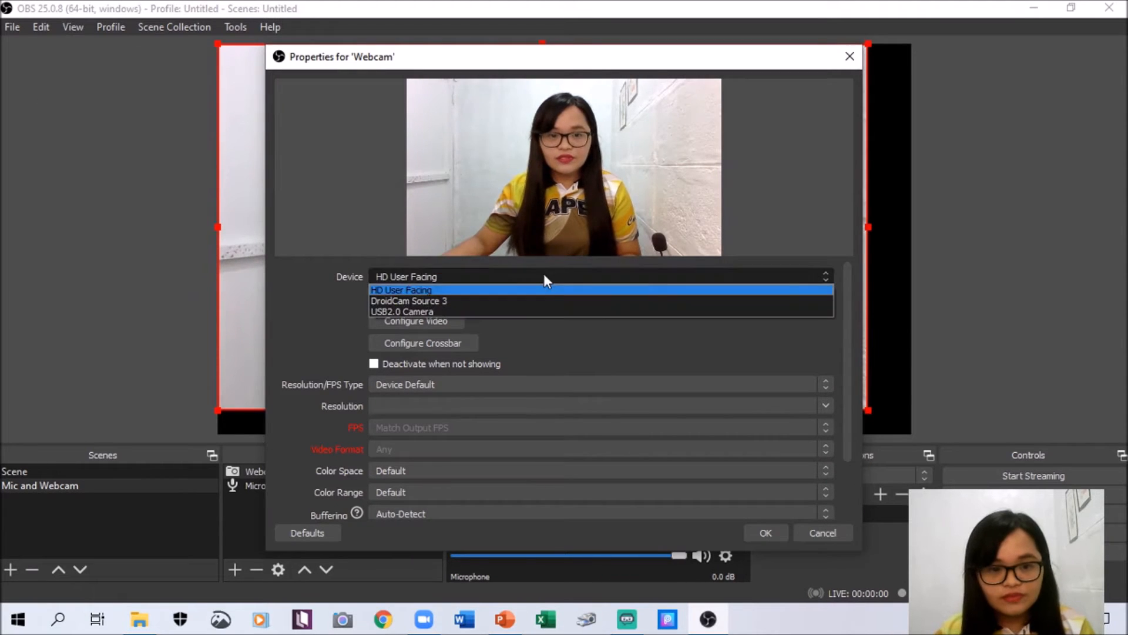
pyautogui.click(541, 290)
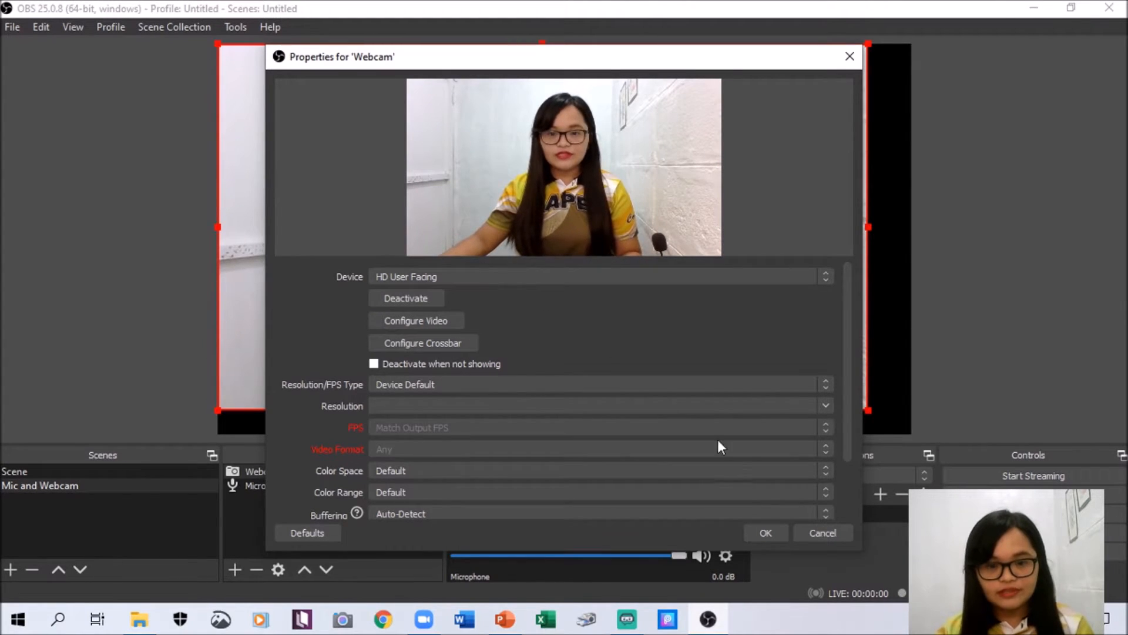
pyautogui.click(752, 533)
# - Reopen the Webcam source's properties and set a Custom resolution type with a resolution of 1280x720
pyautogui.doubleClick(323, 470)
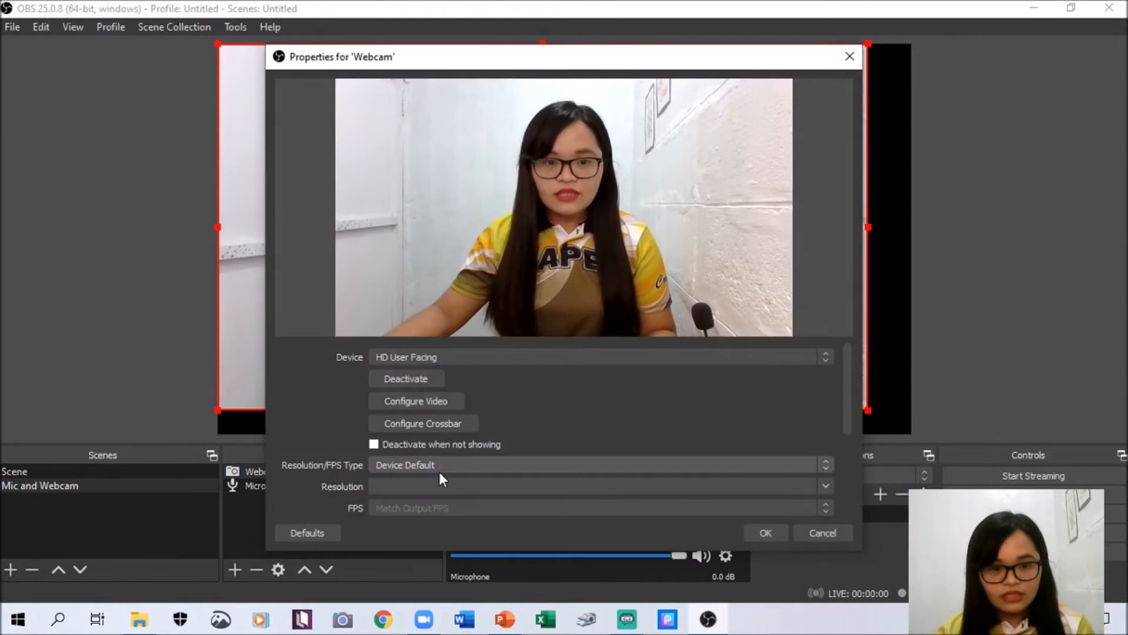
pyautogui.scroll(-3, 442, 463)
pyautogui.scroll(1, 435, 425)
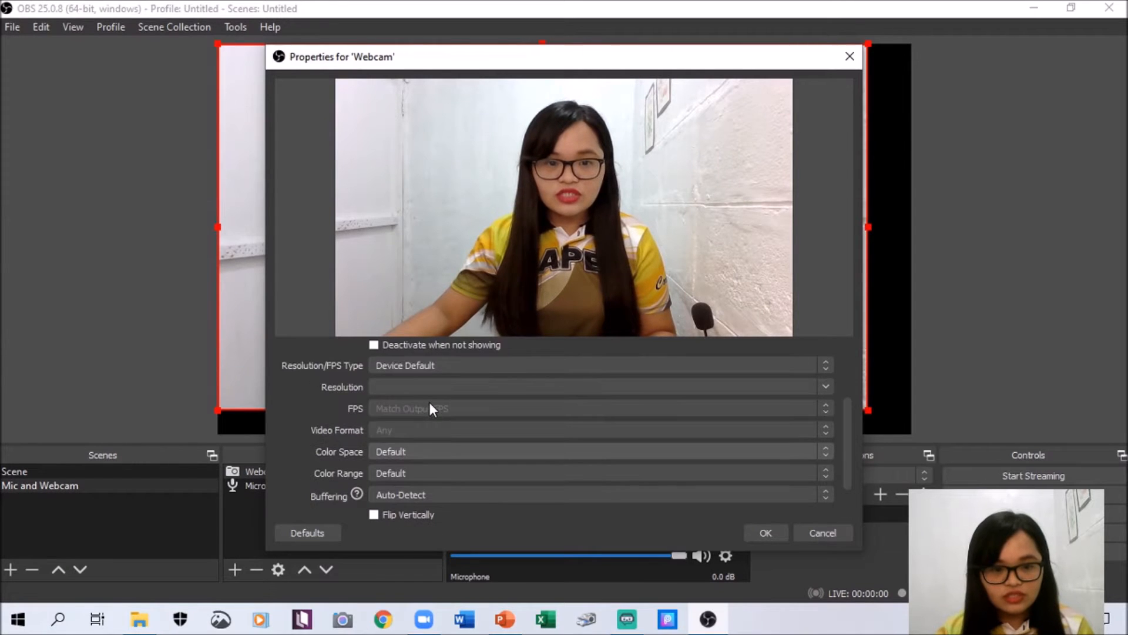
pyautogui.click(406, 365)
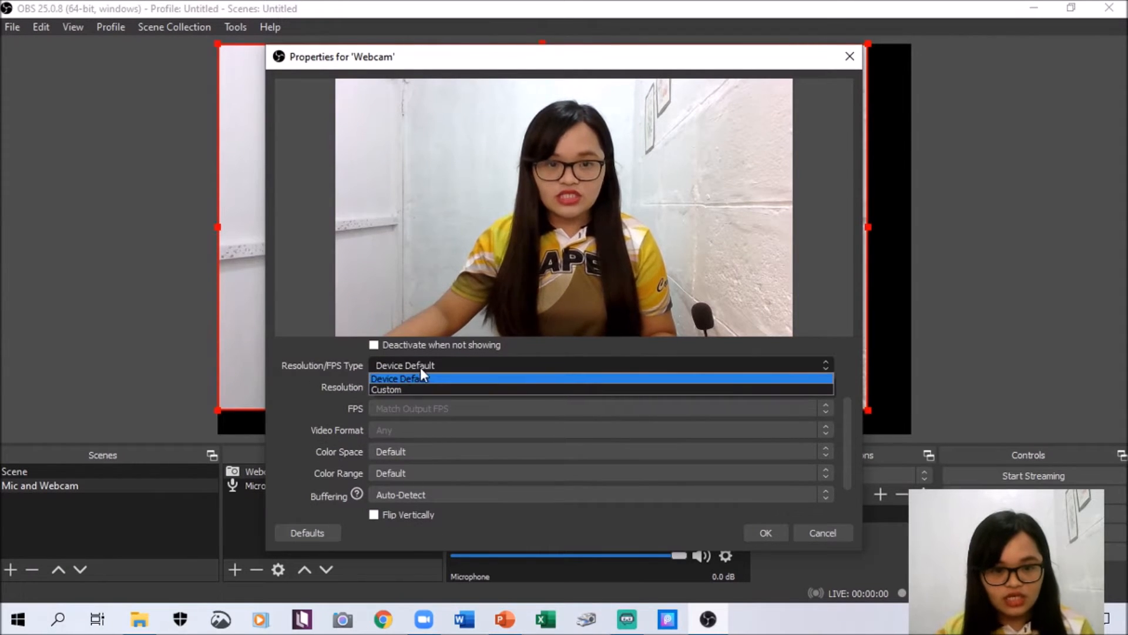
pyautogui.click(418, 388)
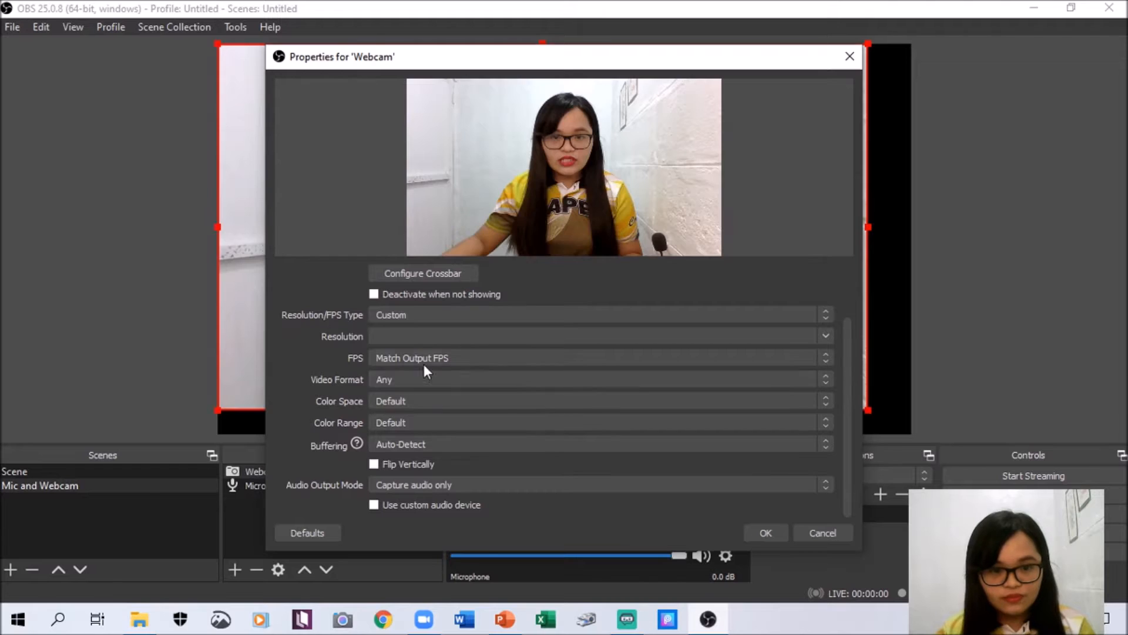
pyautogui.click(410, 340)
pyautogui.click(826, 337)
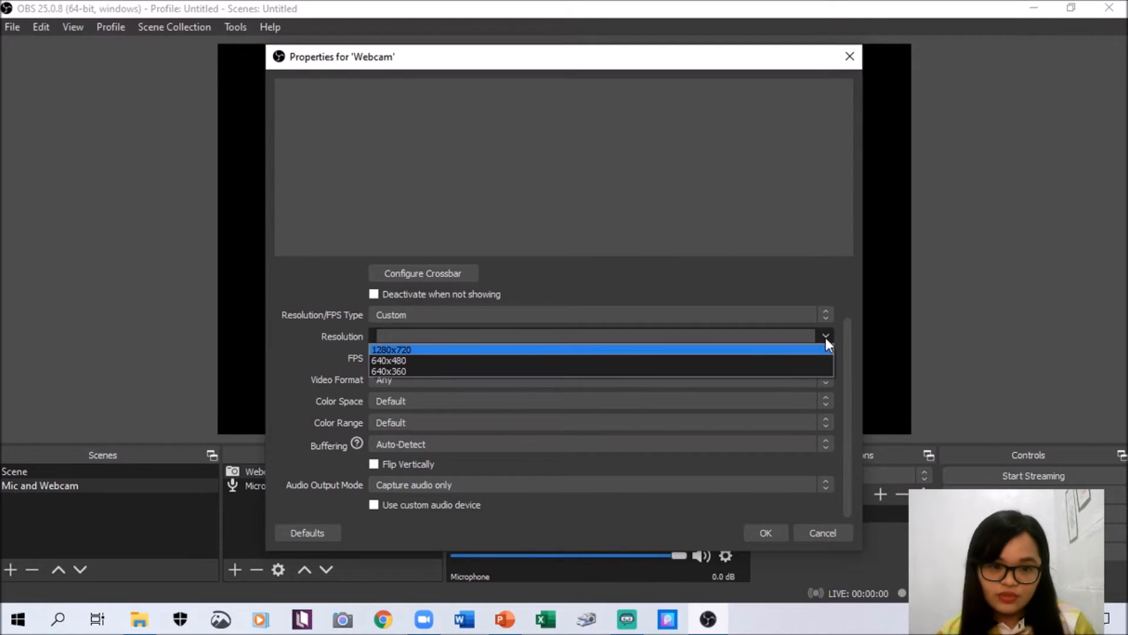
pyautogui.click(410, 351)
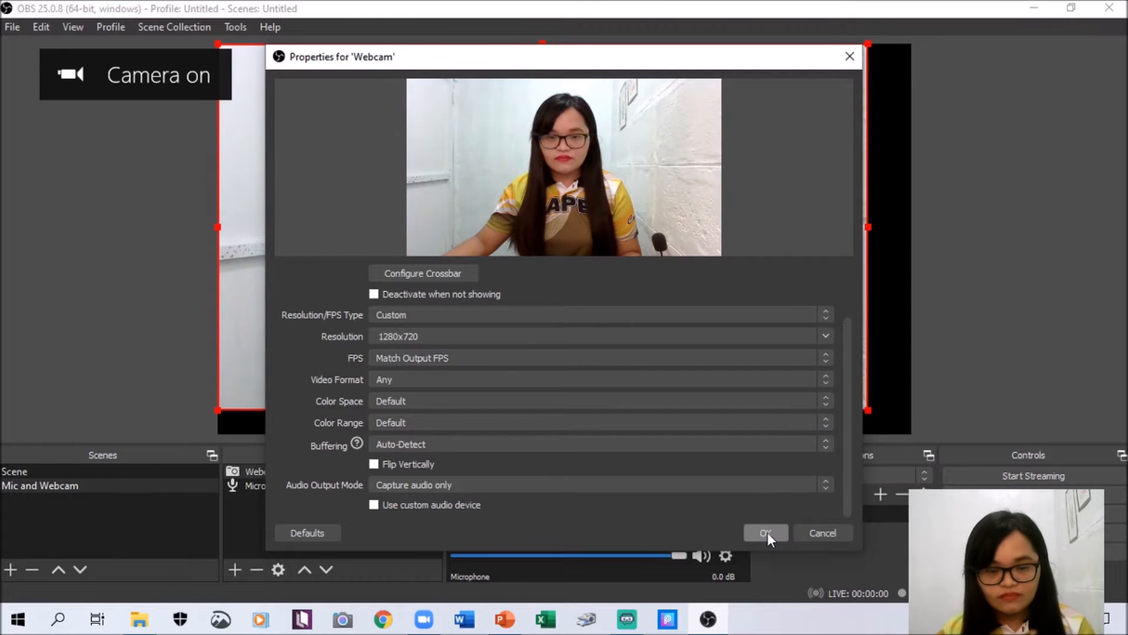
pyautogui.click(766, 532)
# - Shrink the webcam picture into the canvas's lower-left corner, enlarge it to fill the whole canvas, and select the Mic and Webcam scene
pyautogui.moveTo(875, 405); pyautogui.dragTo(815, 380)
pyautogui.moveTo(761, 331); pyautogui.dragTo(284, 408)
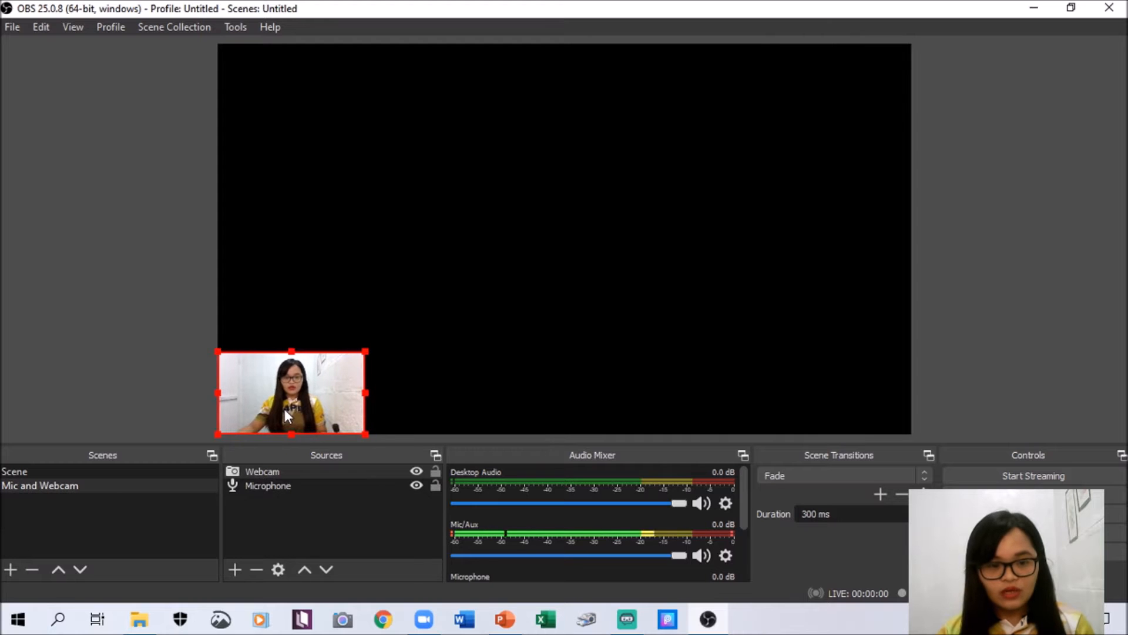
pyautogui.moveTo(363, 351); pyautogui.dragTo(905, 197)
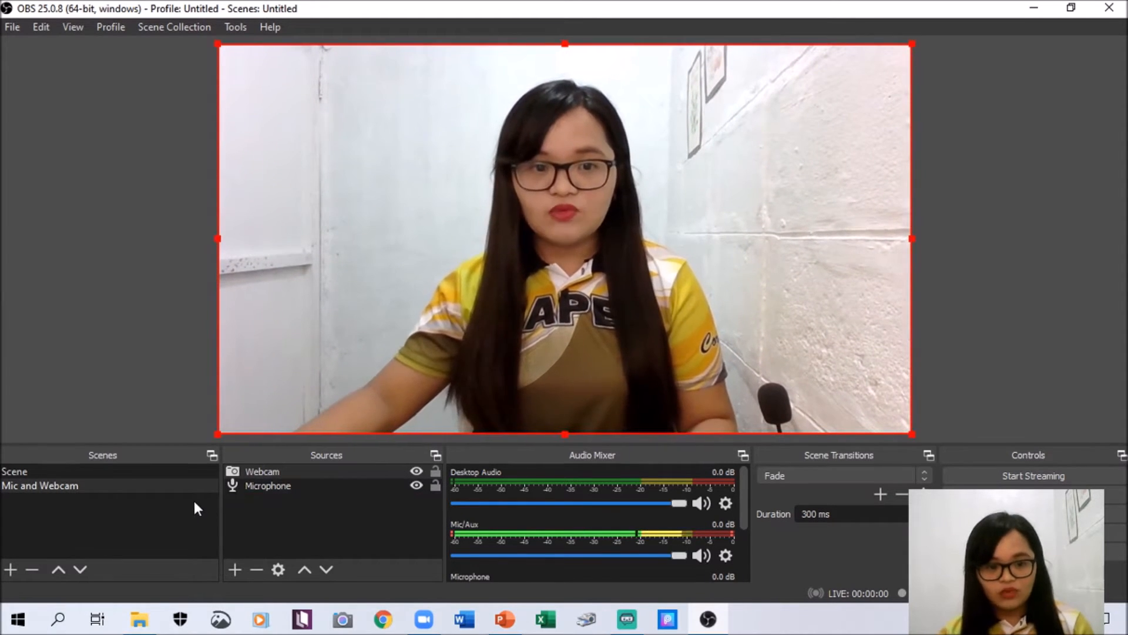
pyautogui.click(164, 491)
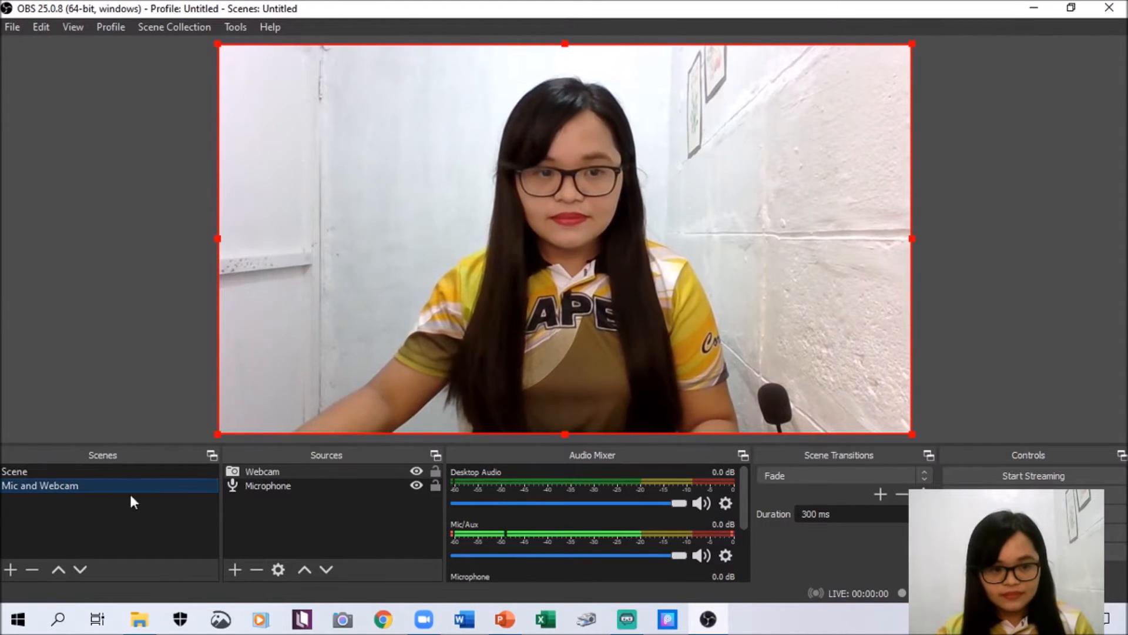
# - Add another scene named "Lecture"
pyautogui.click(3, 576)
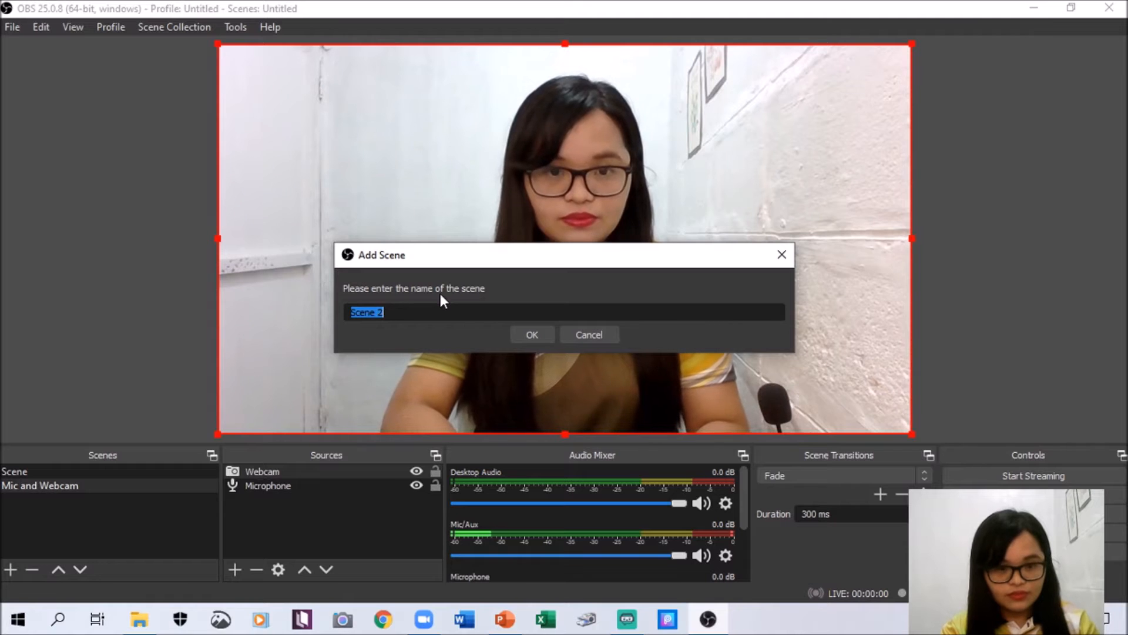
pyautogui.write('L')
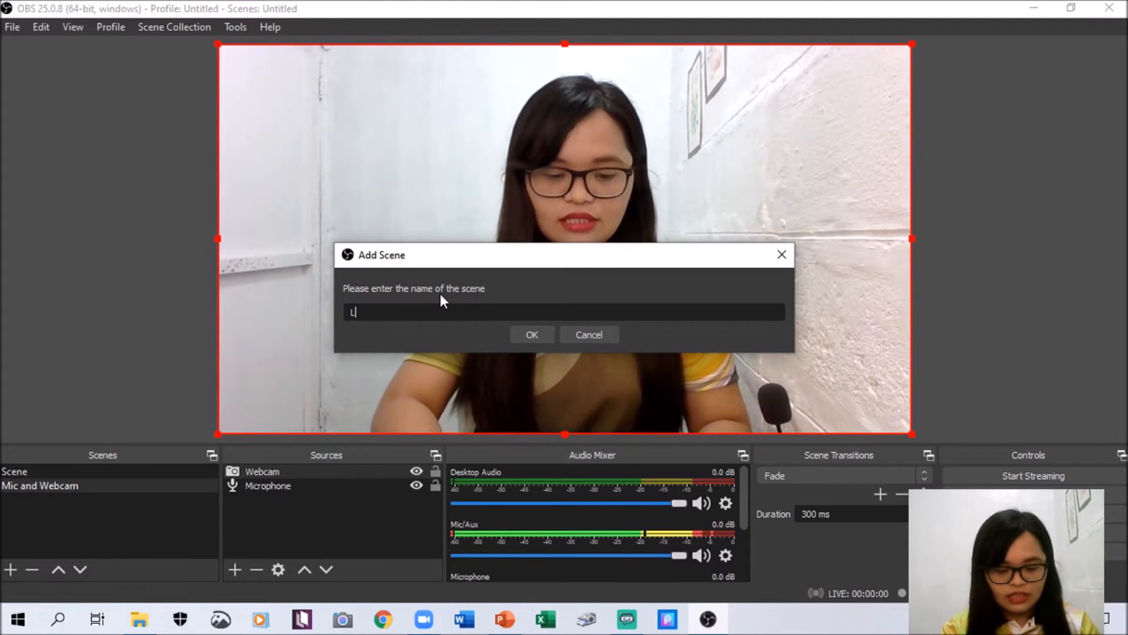
pyautogui.write('ectu')
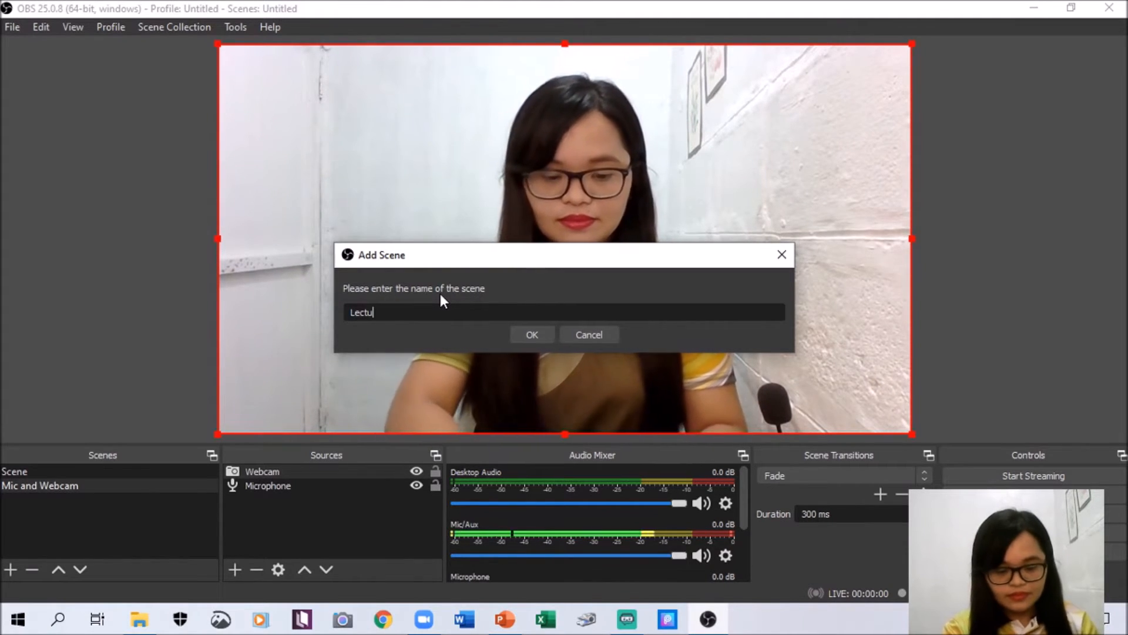
pyautogui.write('re')
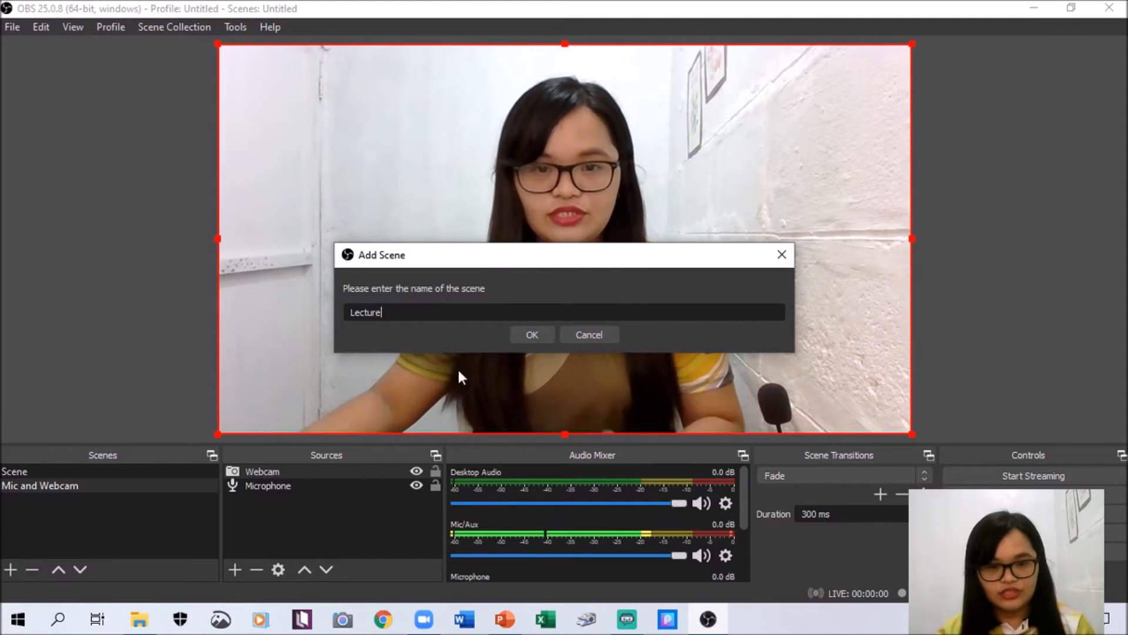
pyautogui.click(551, 330)
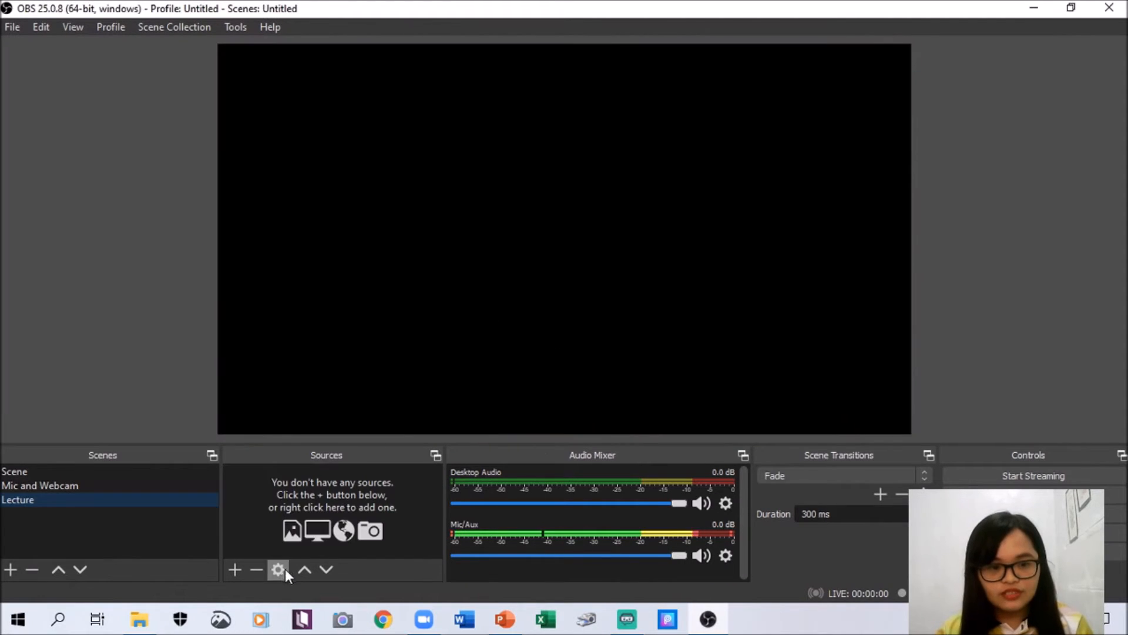
# - Add a new Window Capture source named "Powerpoint" to the Lecture scene
pyautogui.click(238, 573)
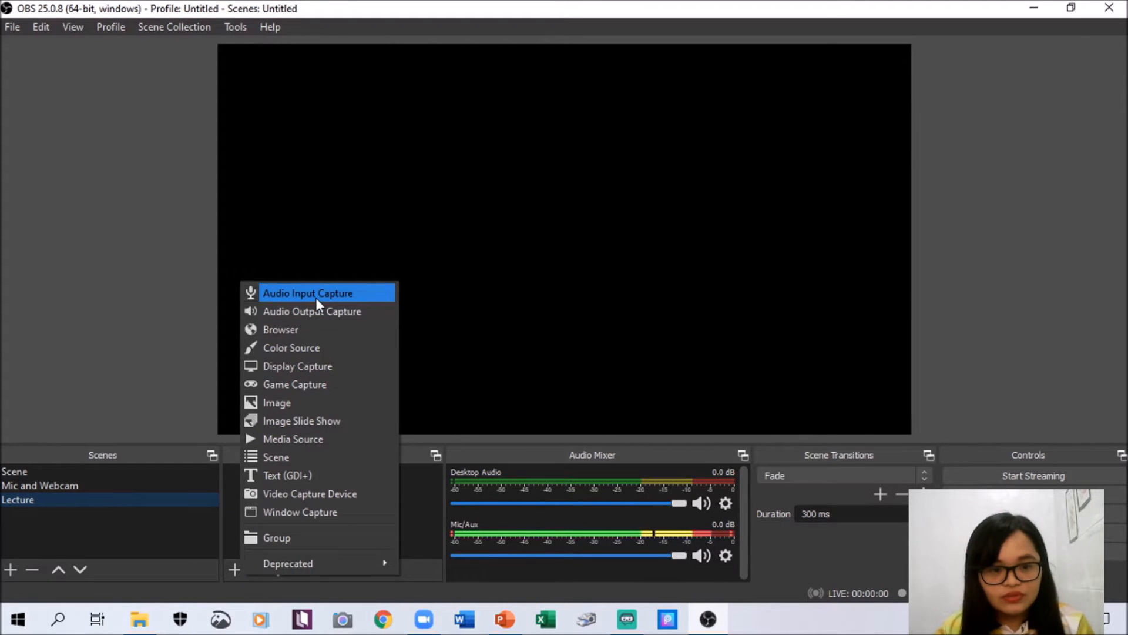
pyautogui.click(314, 512)
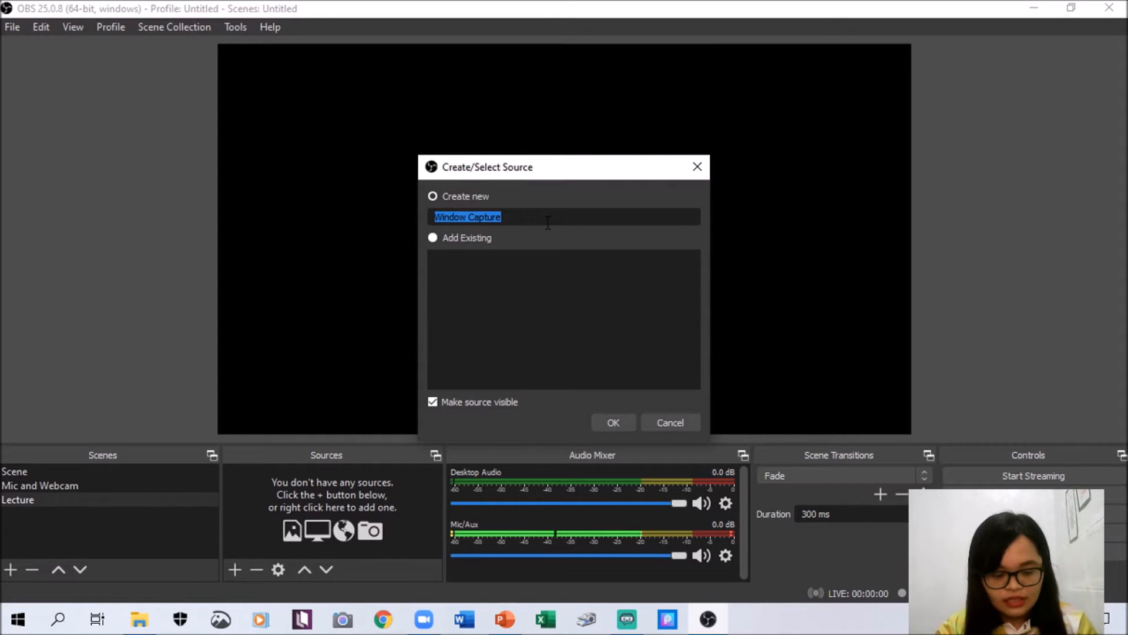
pyautogui.write('C')
pyautogui.write('P')
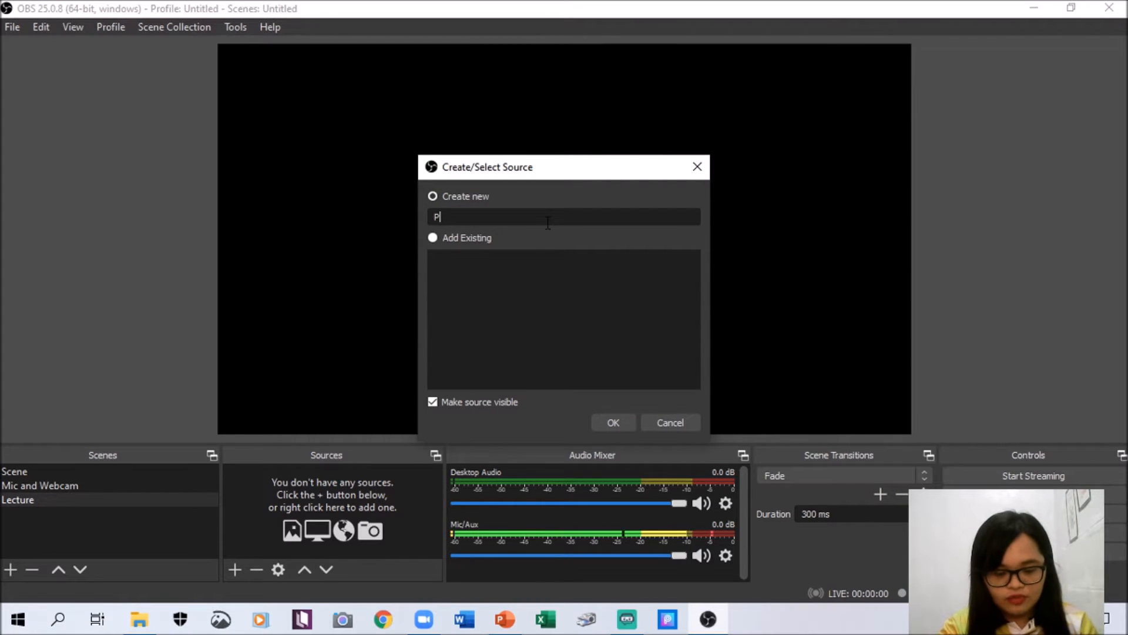
pyautogui.write('ow')
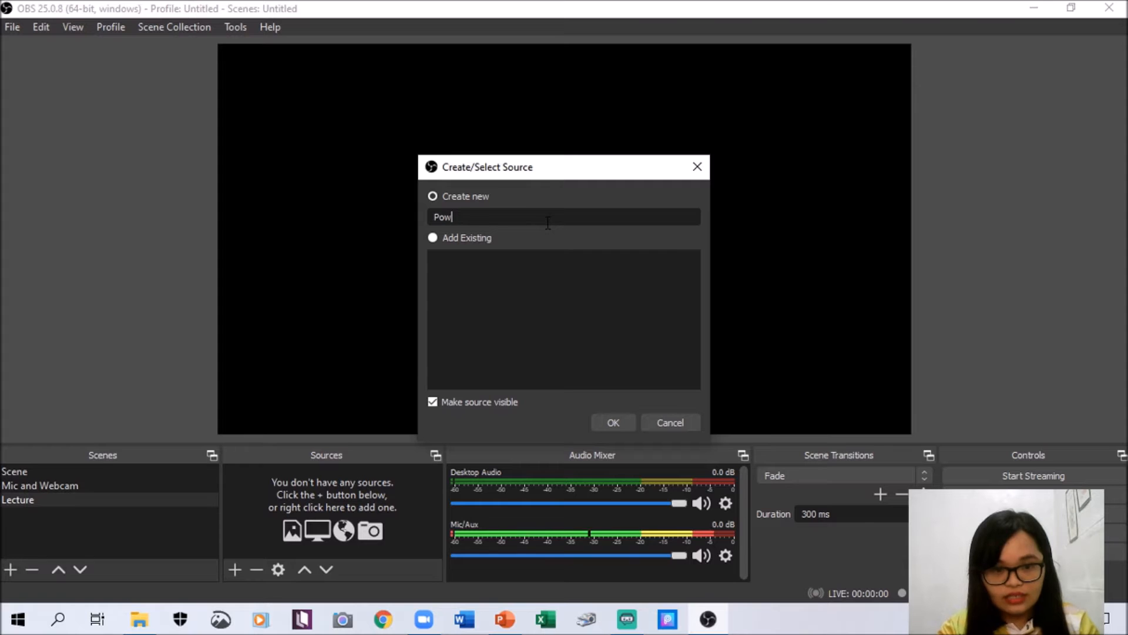
pyautogui.write('erpoint')
pyautogui.click(622, 424)
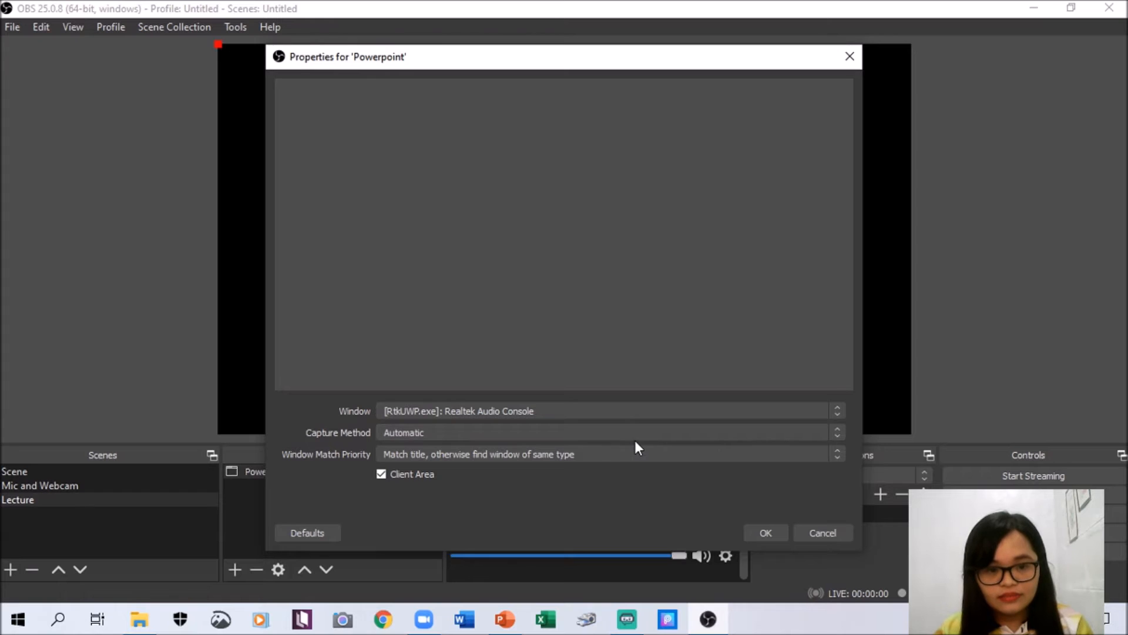
# - Check the Powerpoint source's window choices, switch to PowerPoint to make its window available for capture, and accept the source's properties
pyautogui.click(552, 411)
pyautogui.click(552, 411)
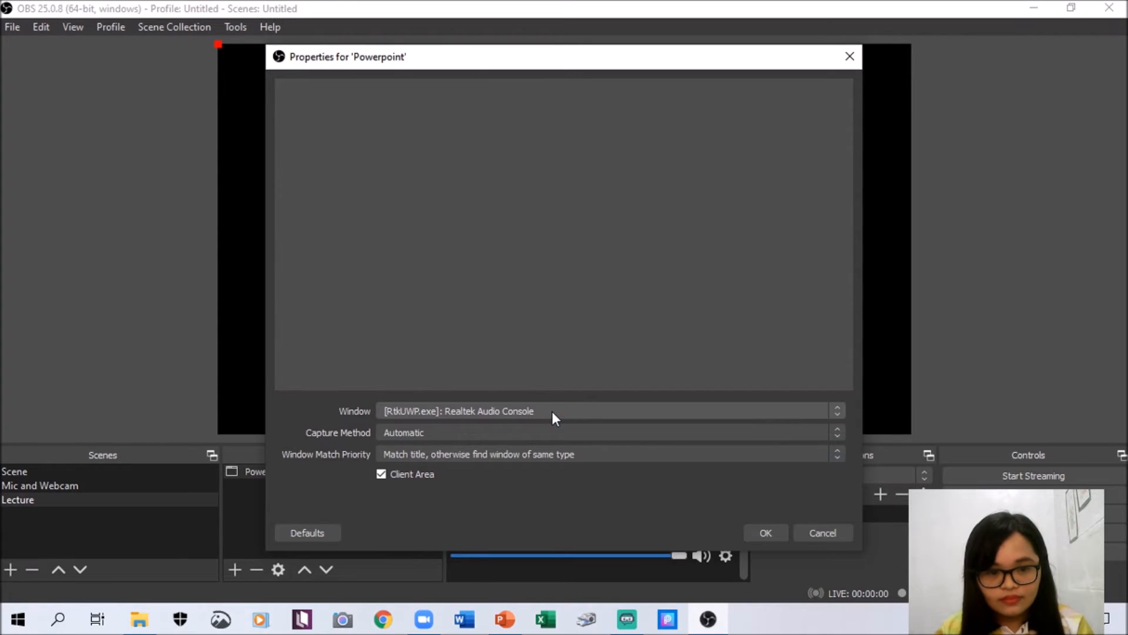
pyautogui.click(505, 619)
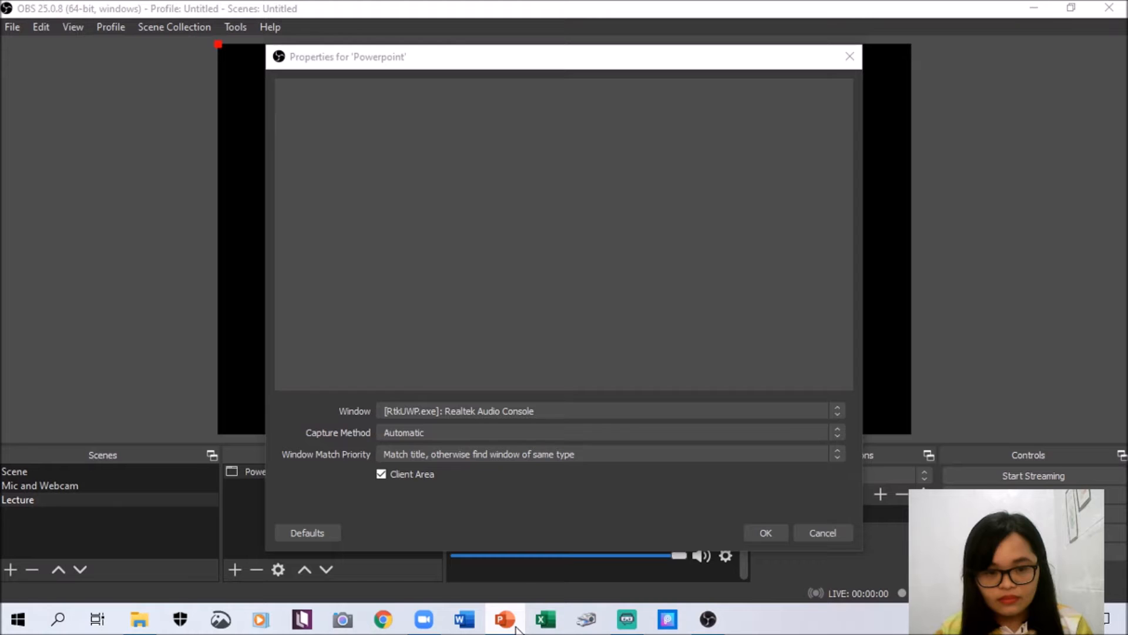
pyautogui.click(553, 407)
pyautogui.click(552, 407)
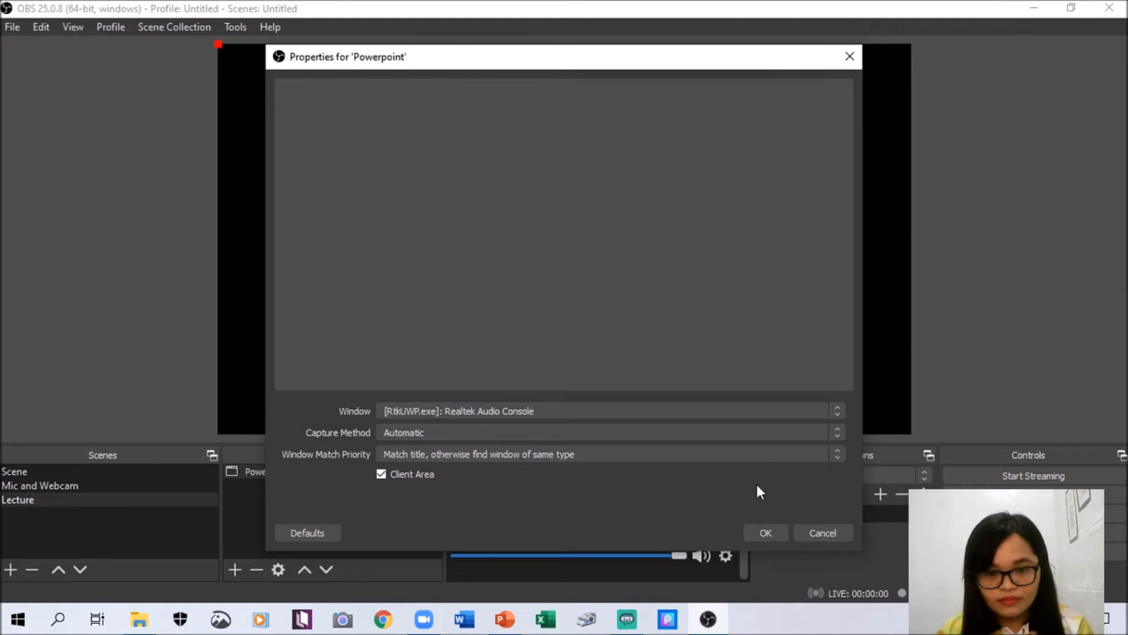
pyautogui.click(765, 533)
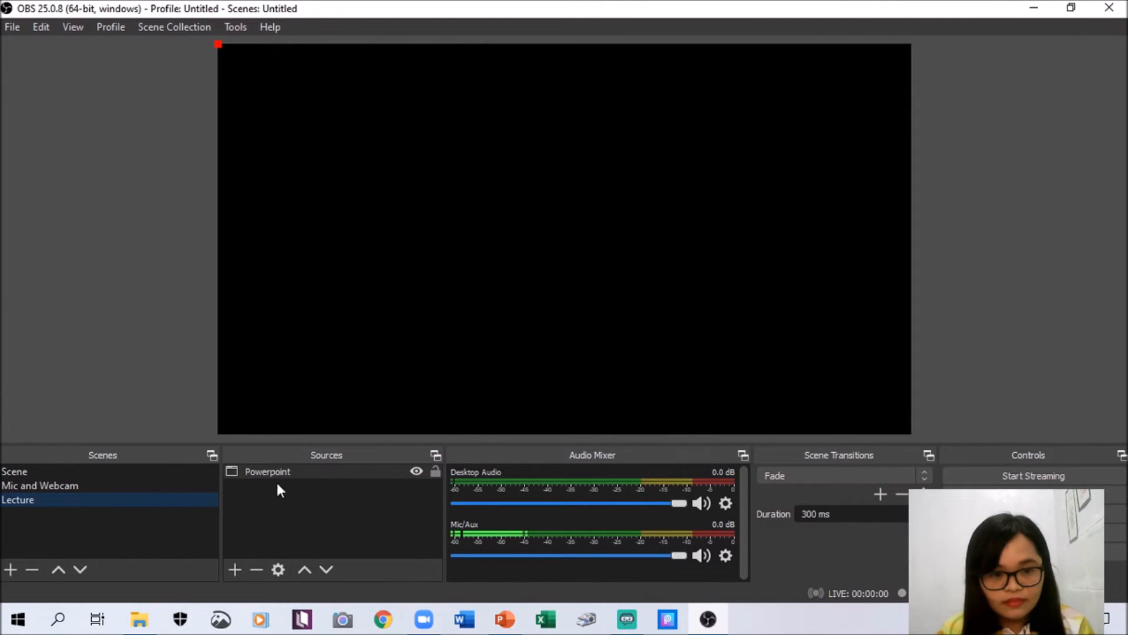
# - Reopen the Powerpoint source's properties to capture the Class Orientation PowerPoint window, and enlarge the captured picture to the canvas's full height
pyautogui.doubleClick(295, 471)
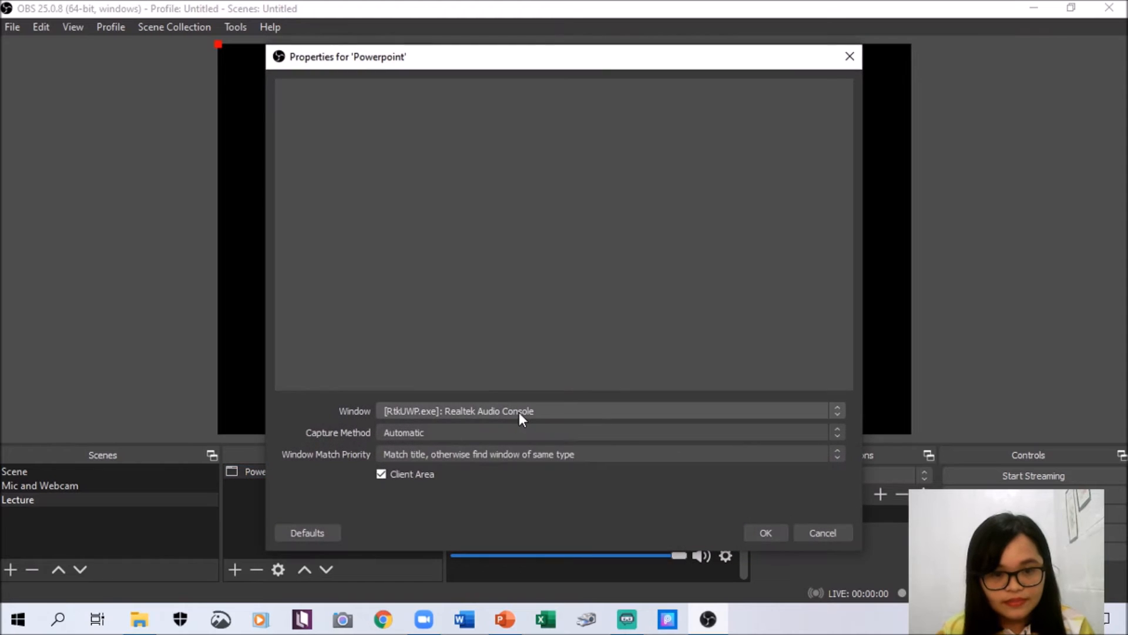
pyautogui.click(520, 411)
pyautogui.click(532, 427)
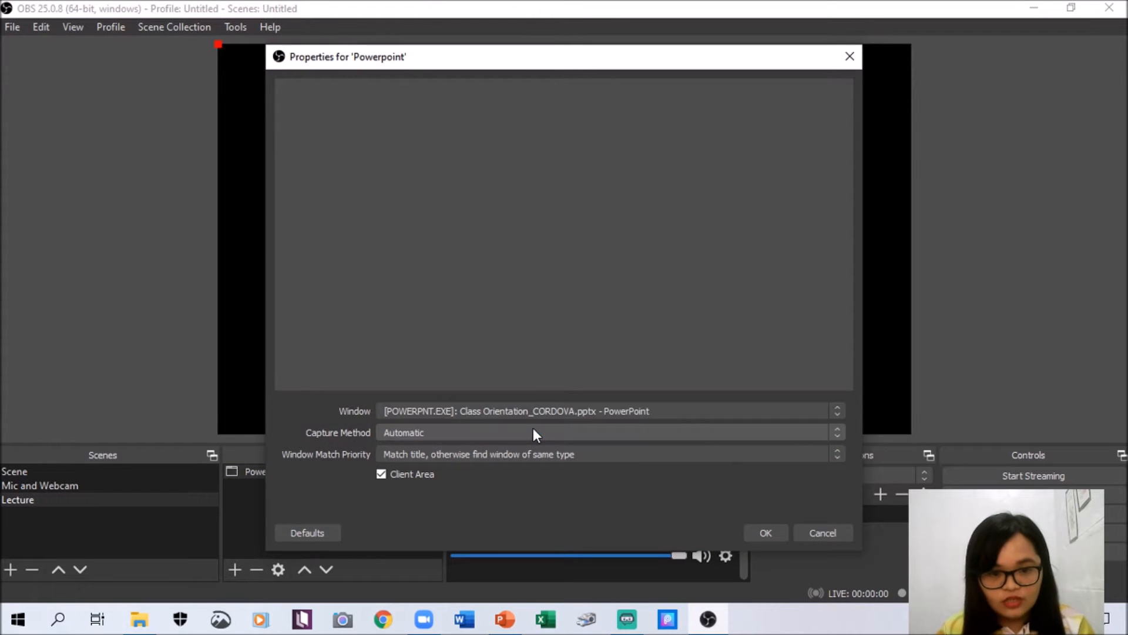
pyautogui.click(781, 533)
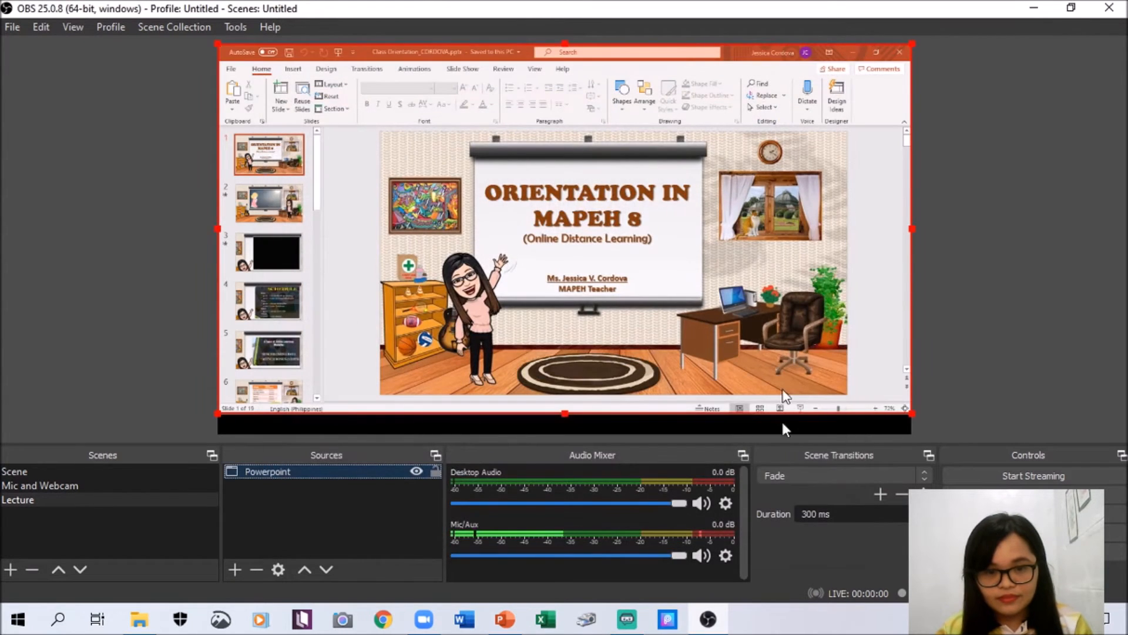
pyautogui.moveTo(565, 414); pyautogui.dragTo(570, 428)
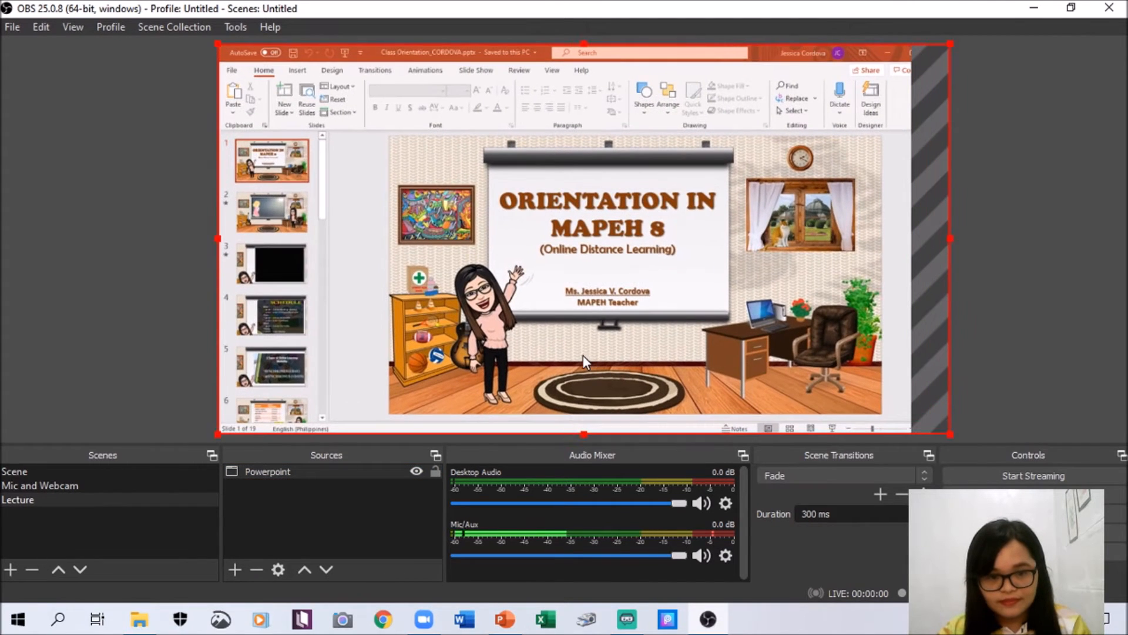